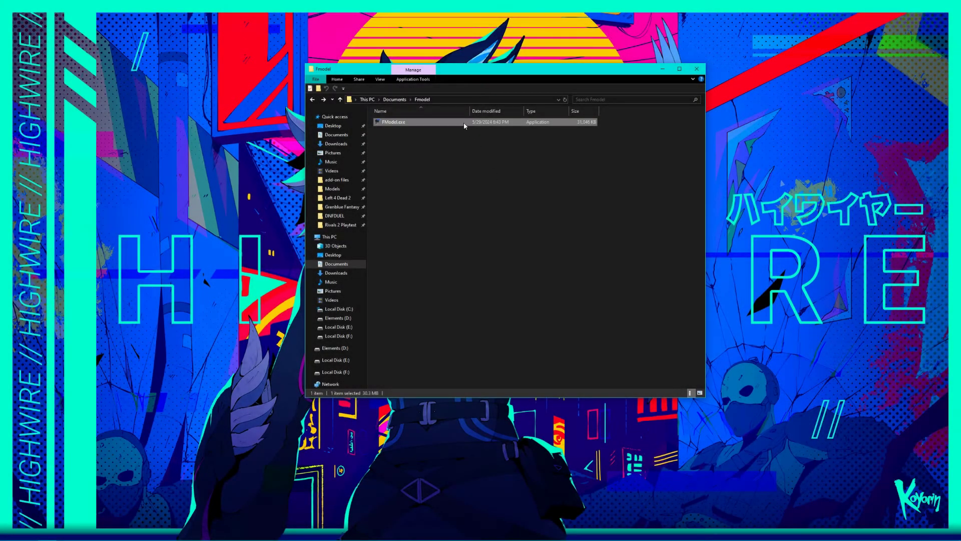
# Launch FModel and add an undetected game named Rivals 2 Playtest, pointing it to the Rivals 2 Playtest folder in Steam's common directory.
pyautogui.doubleClick(464, 123)
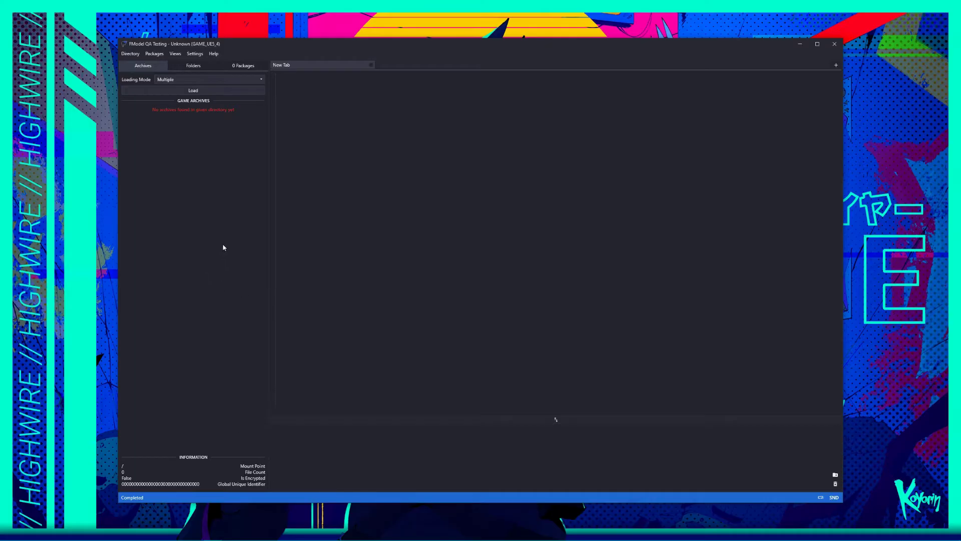
pyautogui.click(131, 54)
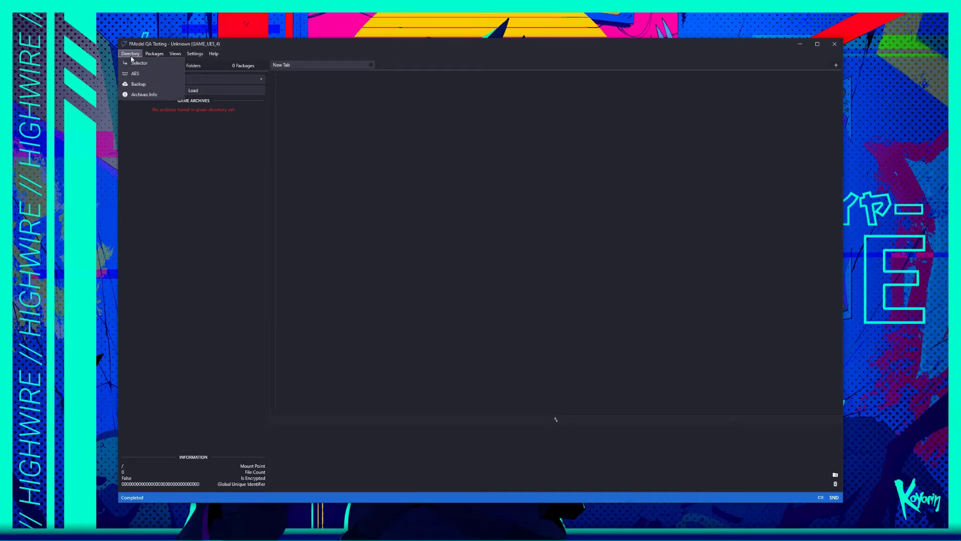
pyautogui.click(137, 64)
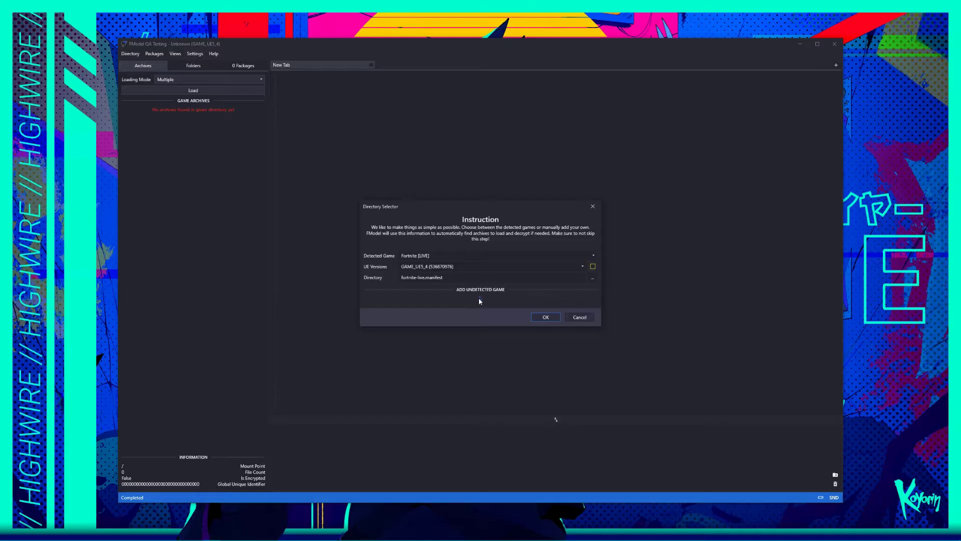
pyautogui.click(479, 299)
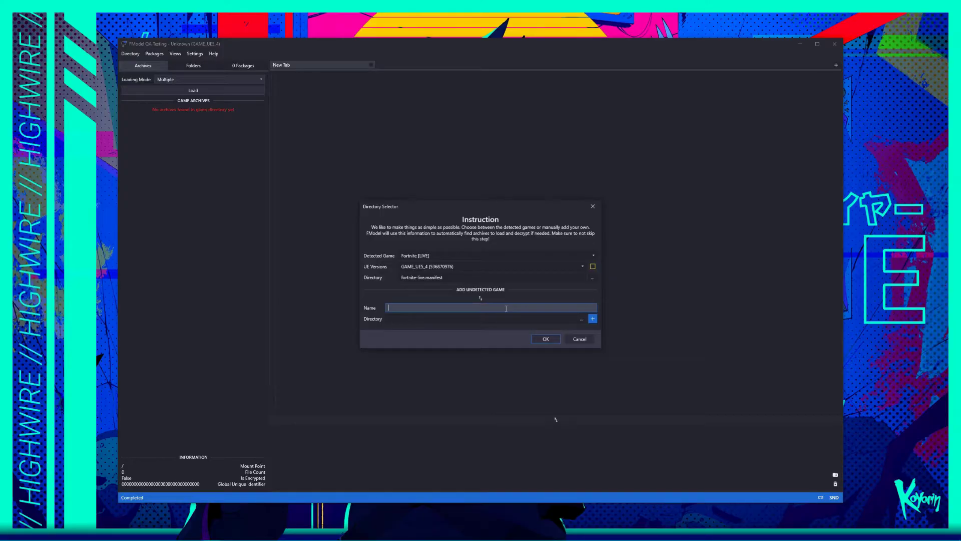
pyautogui.click(392, 308)
pyautogui.write('Rivals 2 Playtest')
pyautogui.click(581, 319)
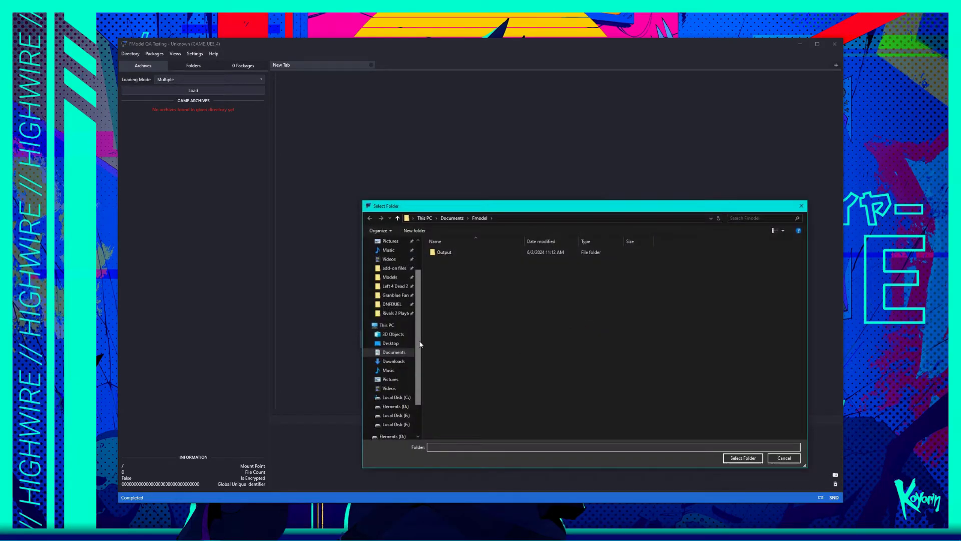
pyautogui.click(392, 314)
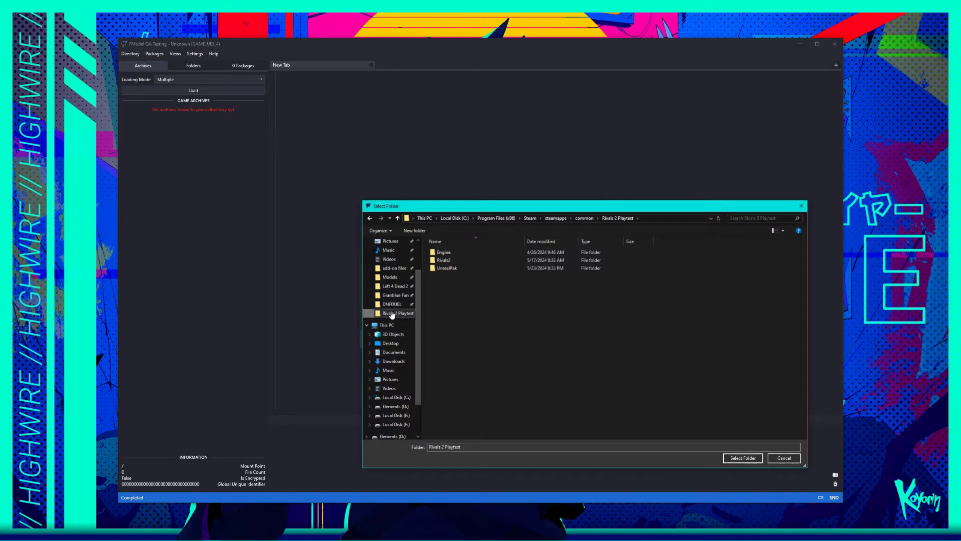
pyautogui.click(752, 460)
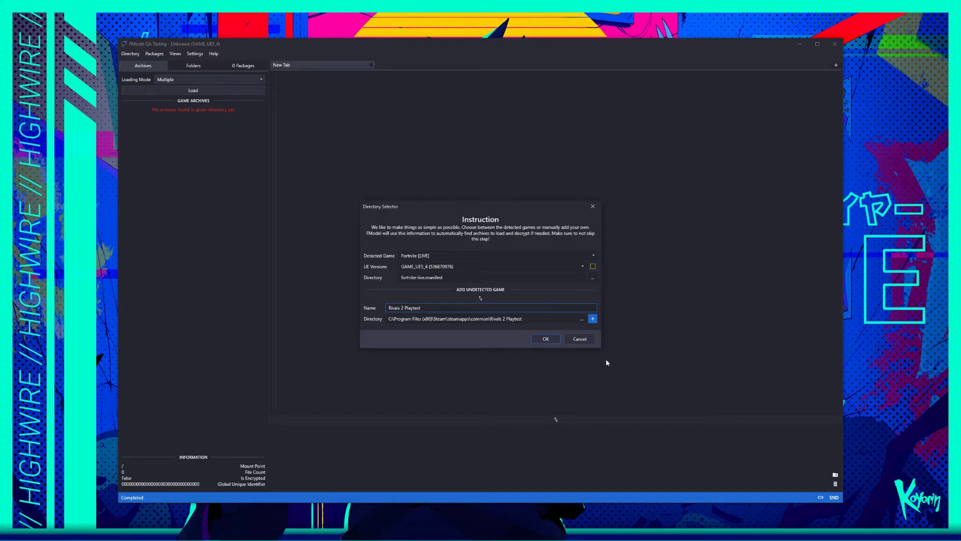
pyautogui.click(593, 319)
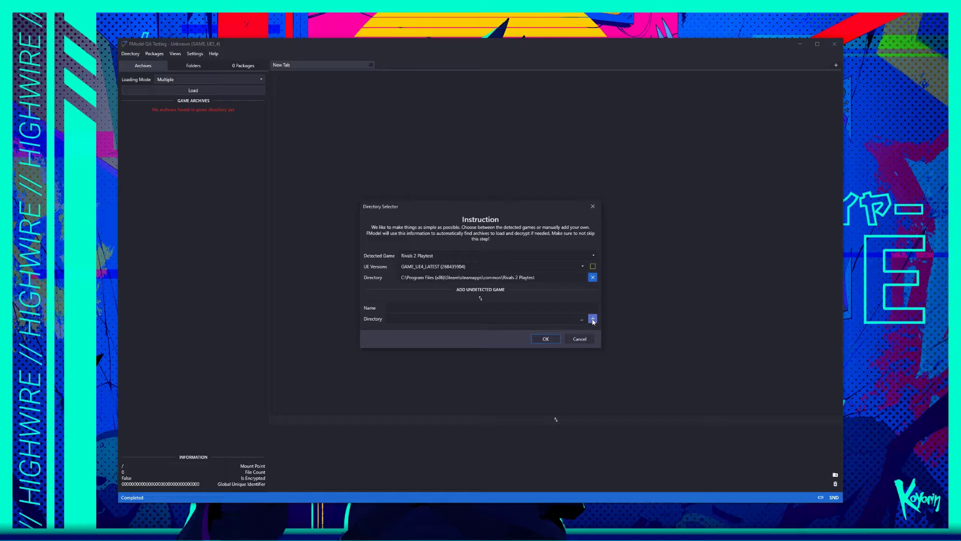
# Set the Rivals 2 Playtest game's UE version to GAME_UE5_3 and accept the restart to apply it.
pyautogui.click(559, 271)
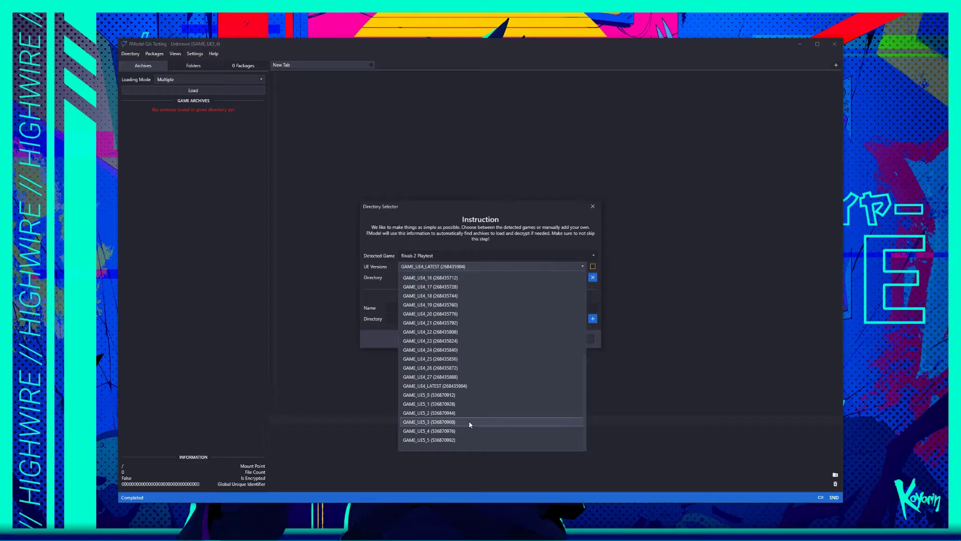
pyautogui.click(470, 423)
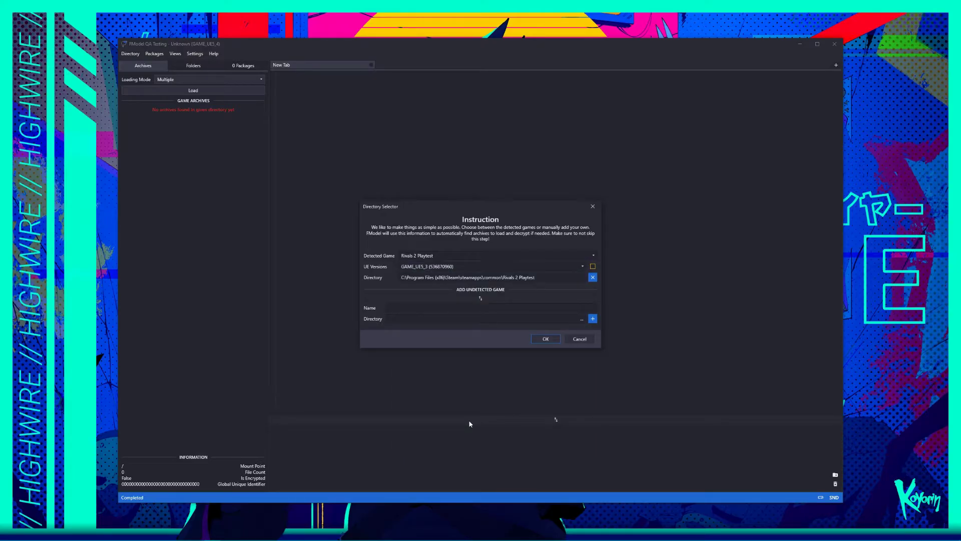
pyautogui.click(551, 342)
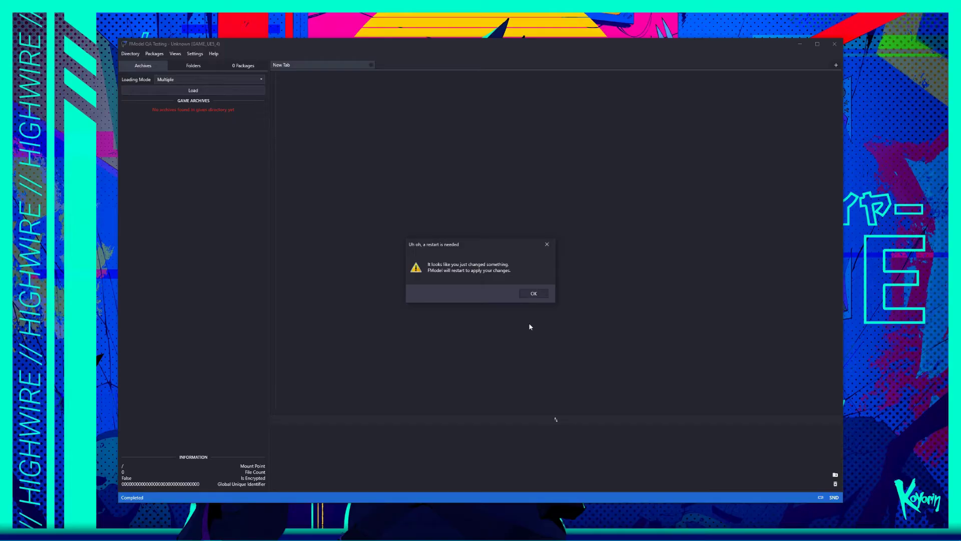
pyautogui.click(535, 297)
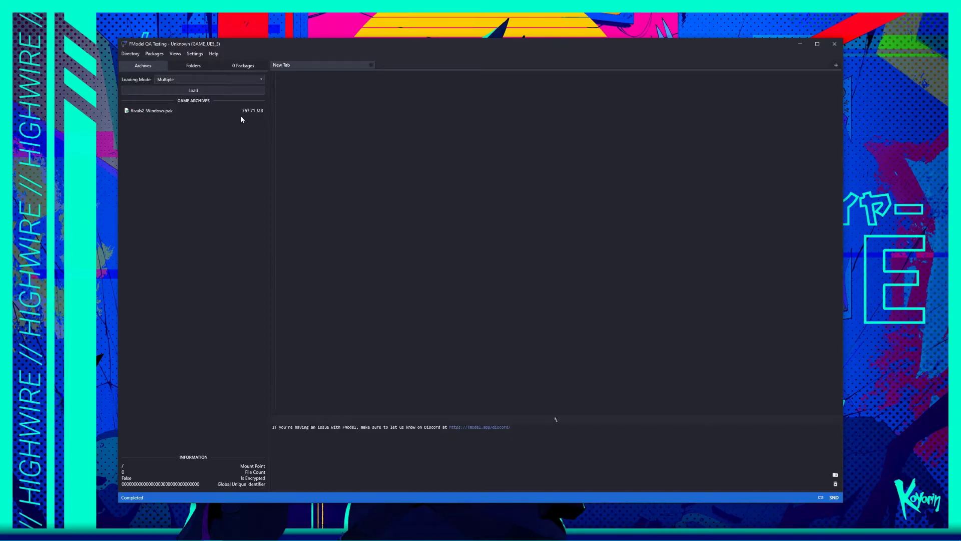
# Enable the local mapping file, paste Mappings.usmap into the Fmodel folder and set it as the mapping file path.
pyautogui.click(195, 54)
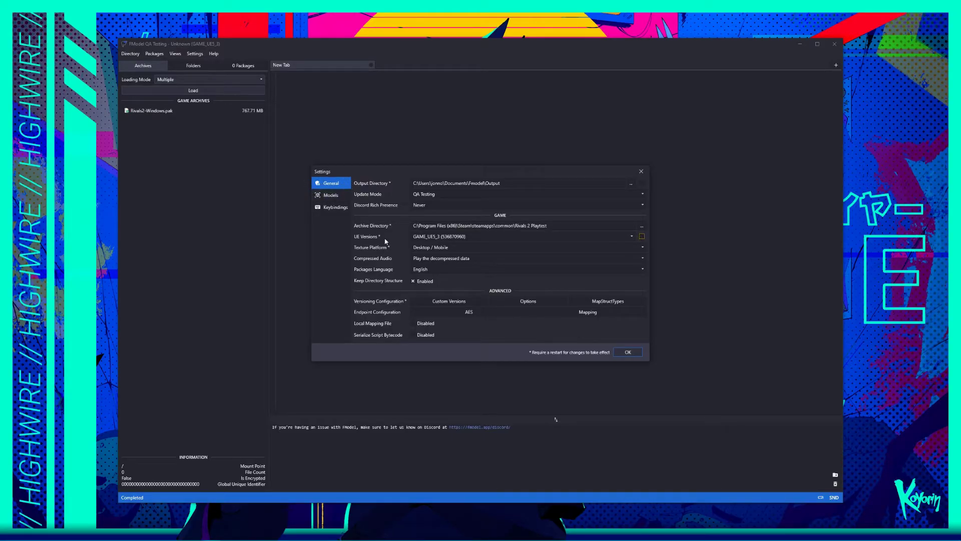
pyautogui.click(412, 323)
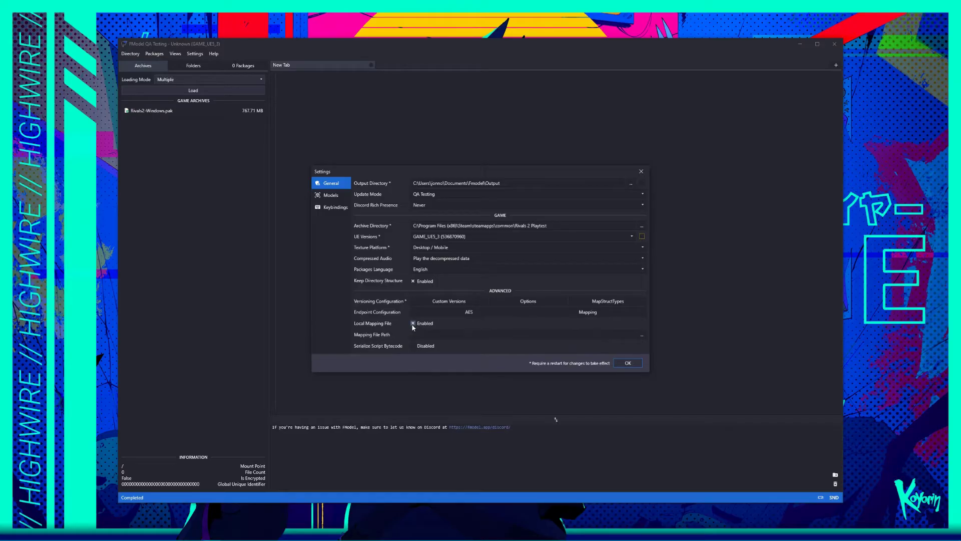
pyautogui.click(641, 334)
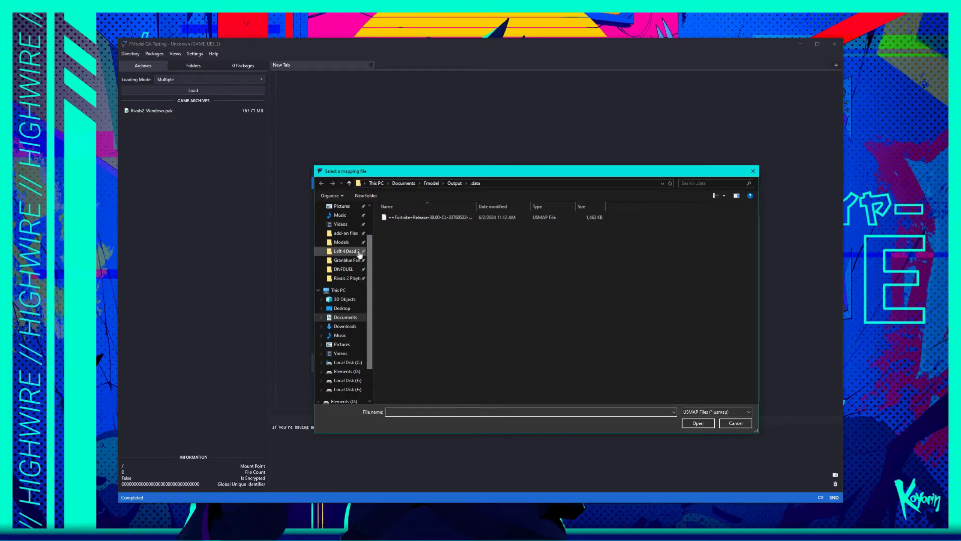
pyautogui.click(432, 184)
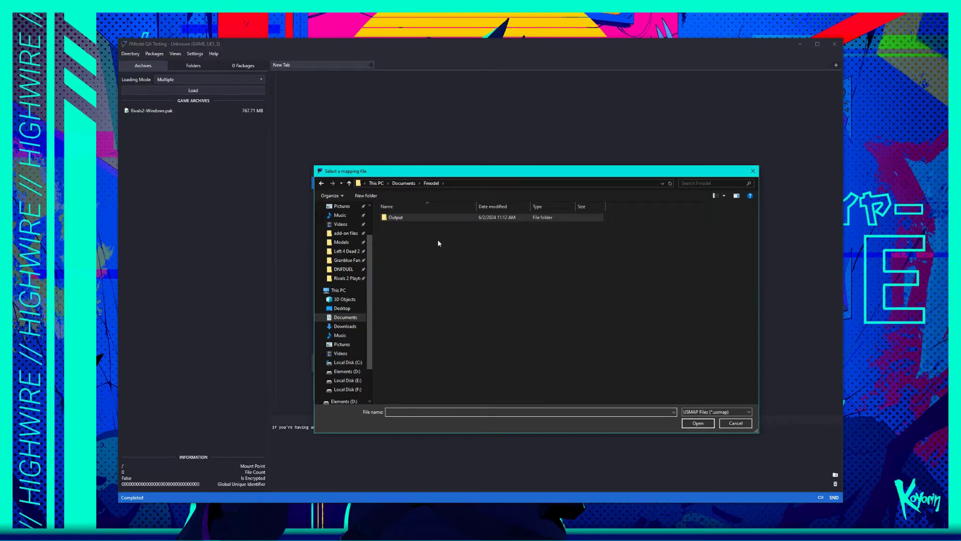
pyautogui.click(440, 253)
pyautogui.hotkey('ctrl', 'v')
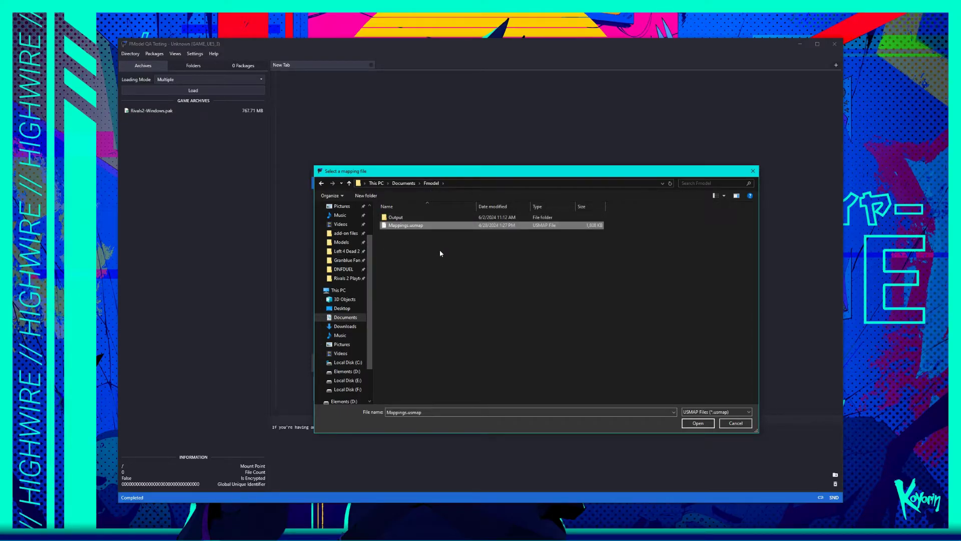
pyautogui.doubleClick(419, 226)
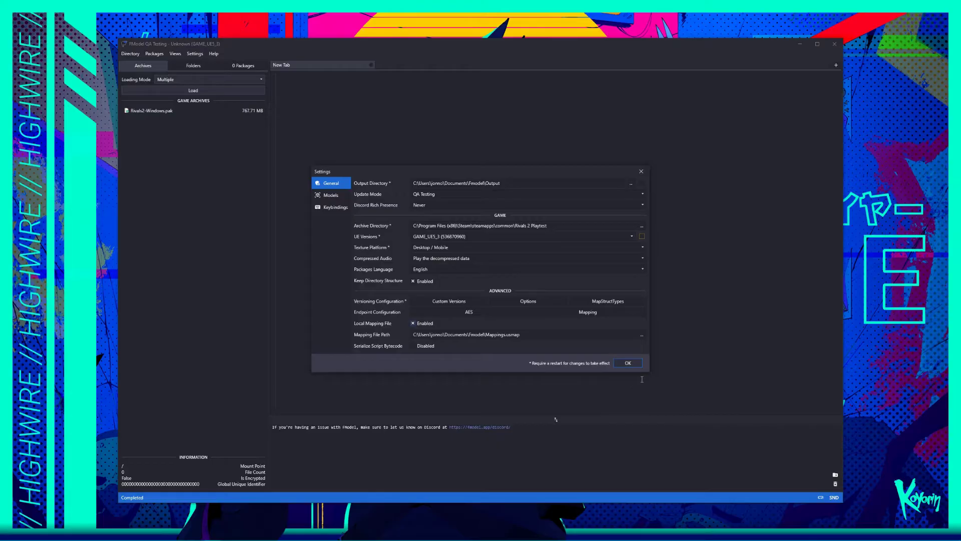
pyautogui.click(629, 363)
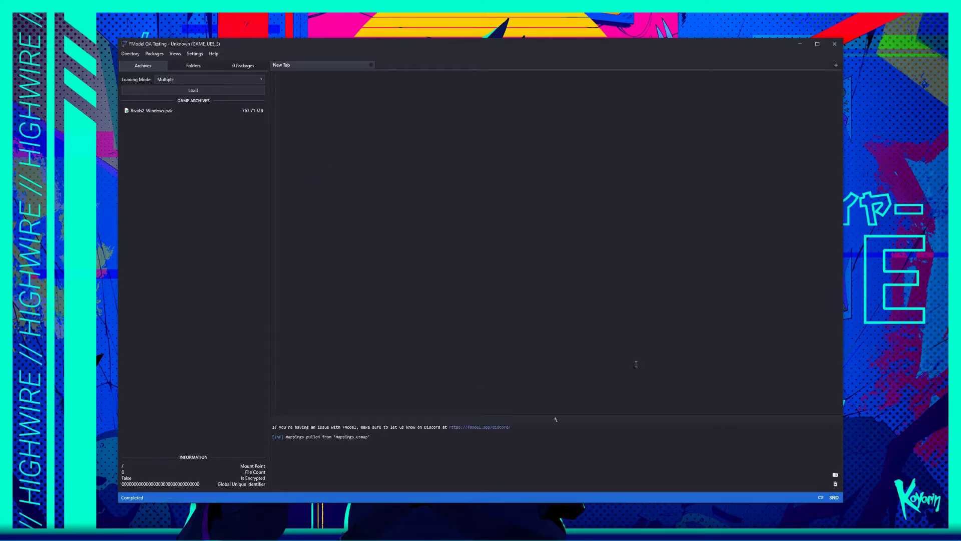
# Load Rivals2-Windows.pak and list the packages in Rivals2/Content/Characters/Fleet/Skins/Default/Data.
pyautogui.doubleClick(162, 112)
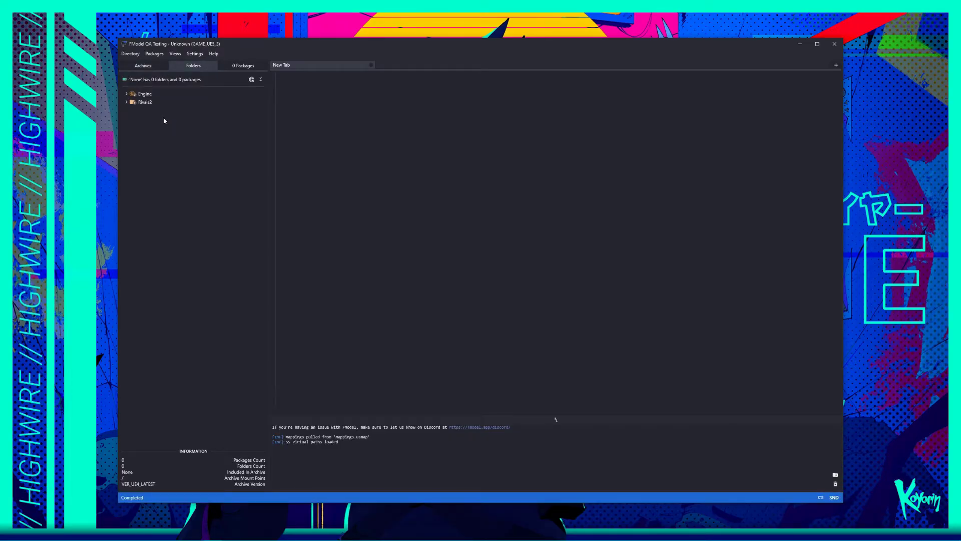
pyautogui.click(126, 102)
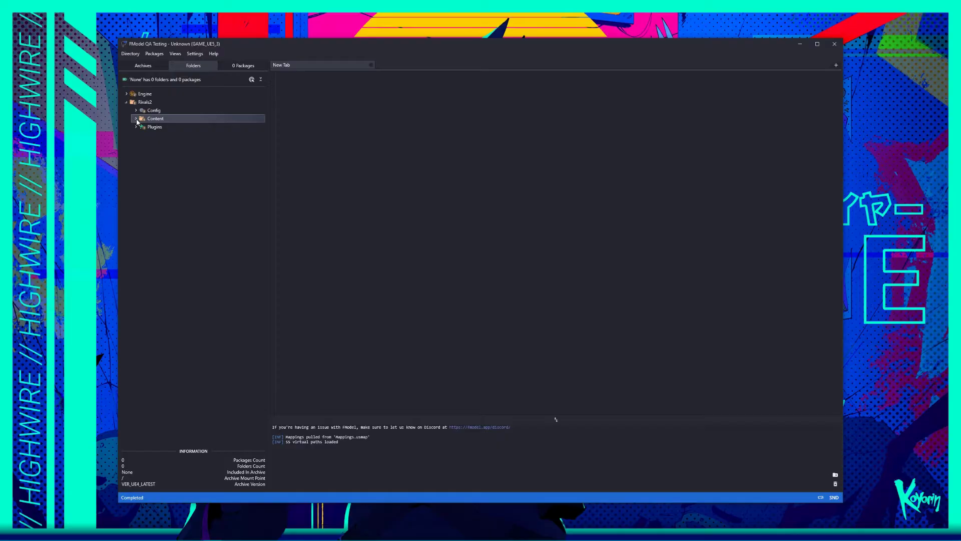
pyautogui.click(136, 118)
pyautogui.click(145, 136)
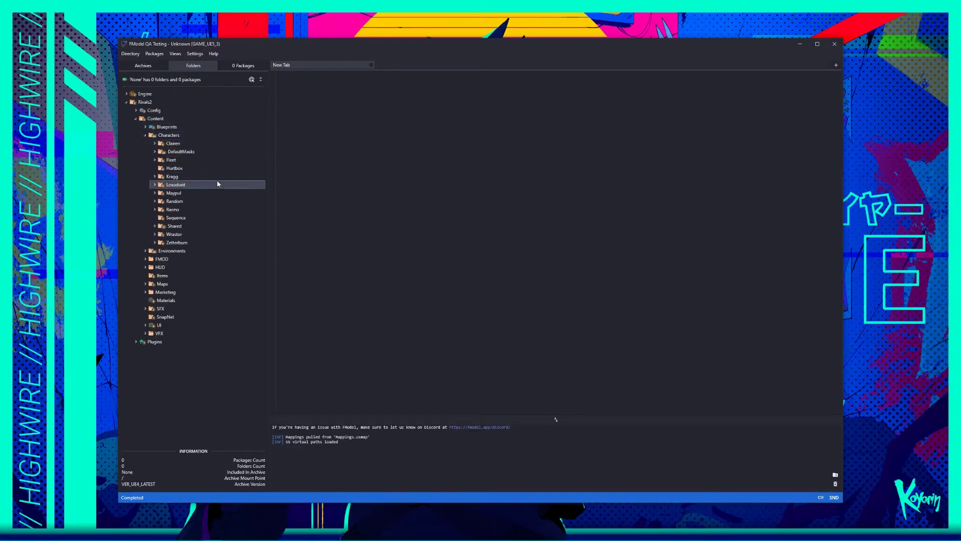
pyautogui.click(155, 160)
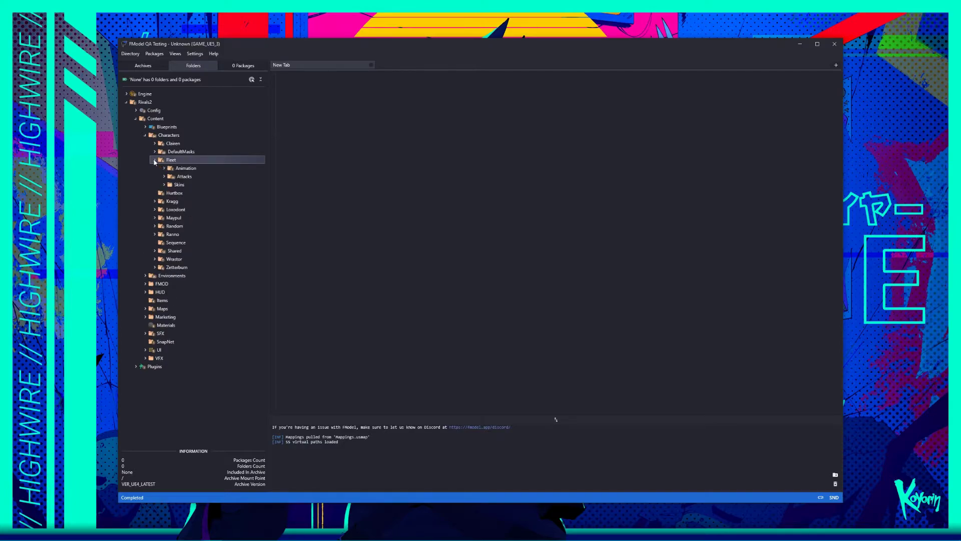
pyautogui.click(166, 186)
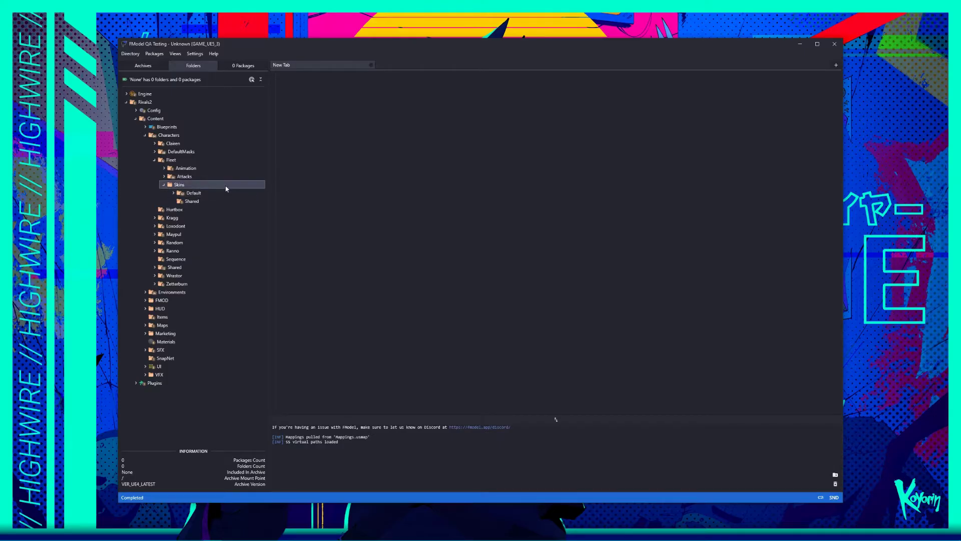
pyautogui.click(173, 193)
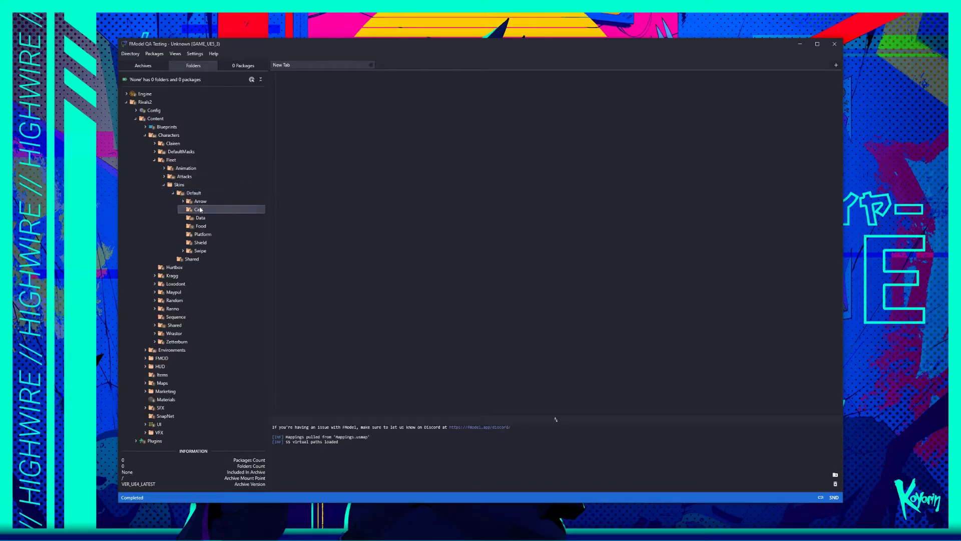
pyautogui.click(207, 221)
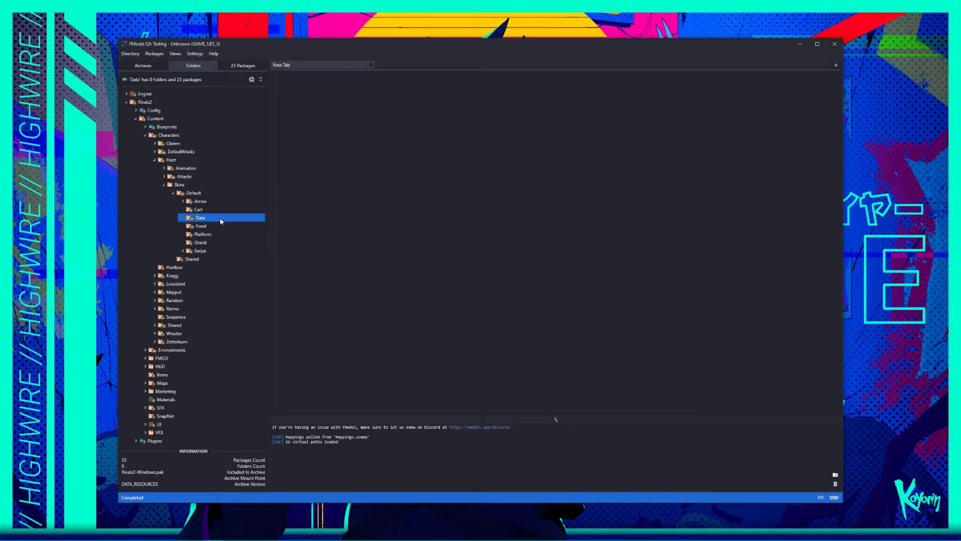
pyautogui.click(242, 67)
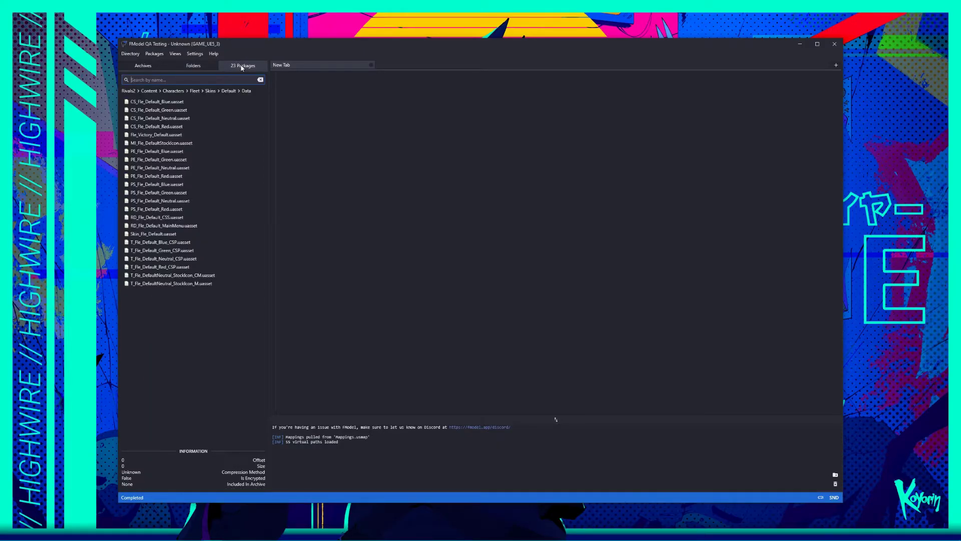
# Open PS_Fle_Default_Blue.uasset and examine its custom color slot definitions, from Body through the bow and eye colors.
pyautogui.doubleClick(194, 184)
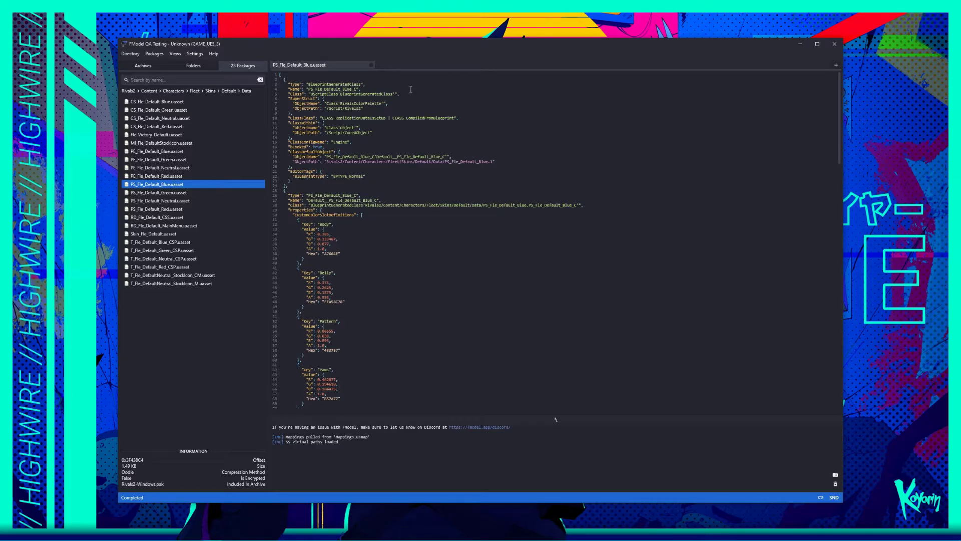
pyautogui.scroll(-1, 397, 134)
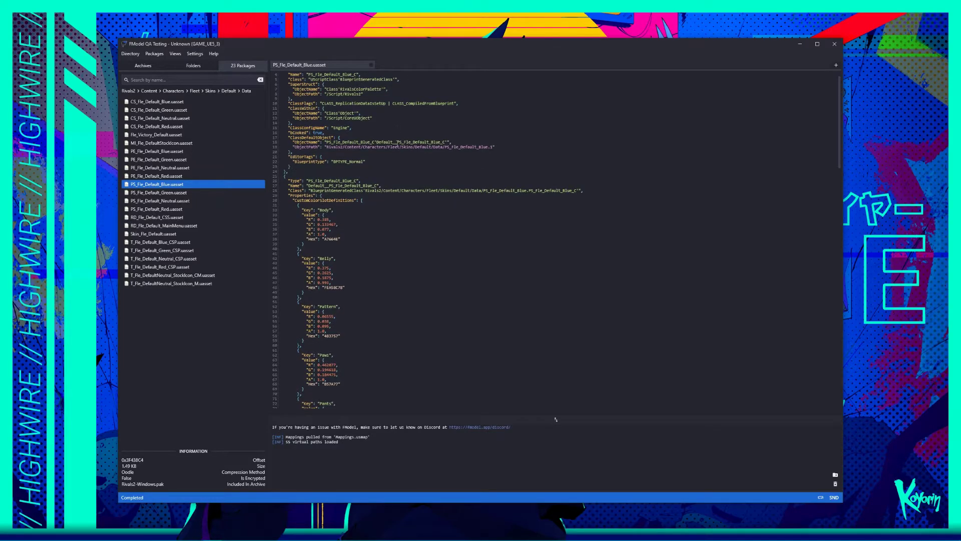
pyautogui.scroll(-1, 399, 170)
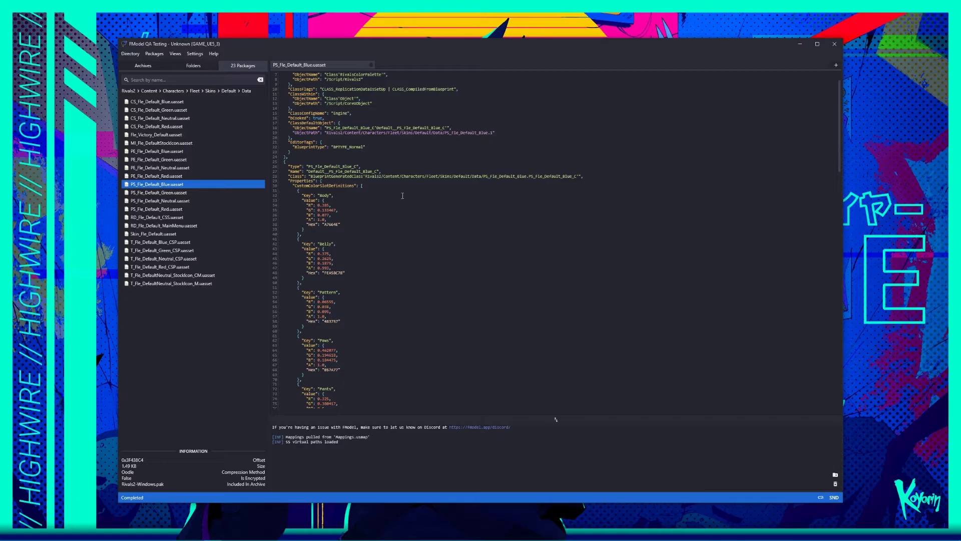
pyautogui.scroll(-1, 403, 202)
pyautogui.scroll(-1, 412, 218)
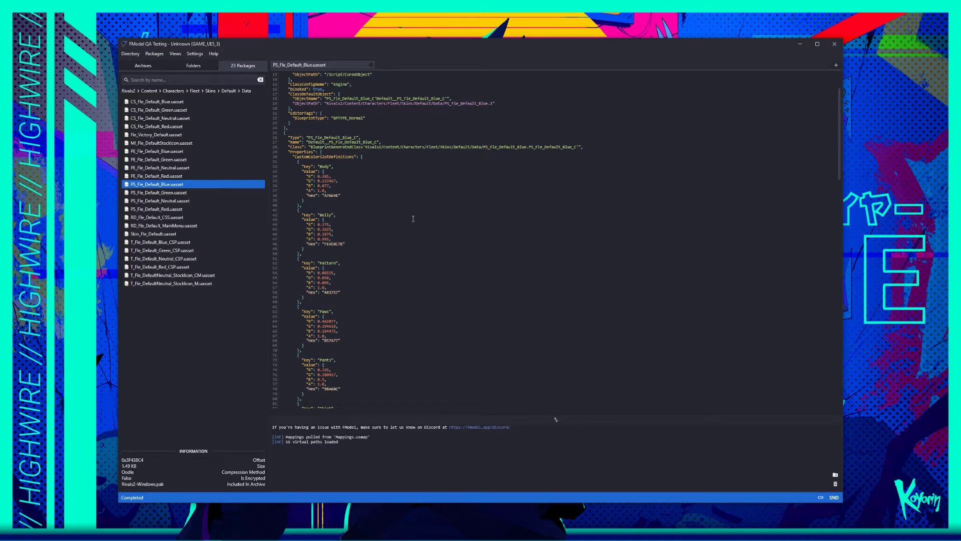
pyautogui.scroll(-7, 413, 219)
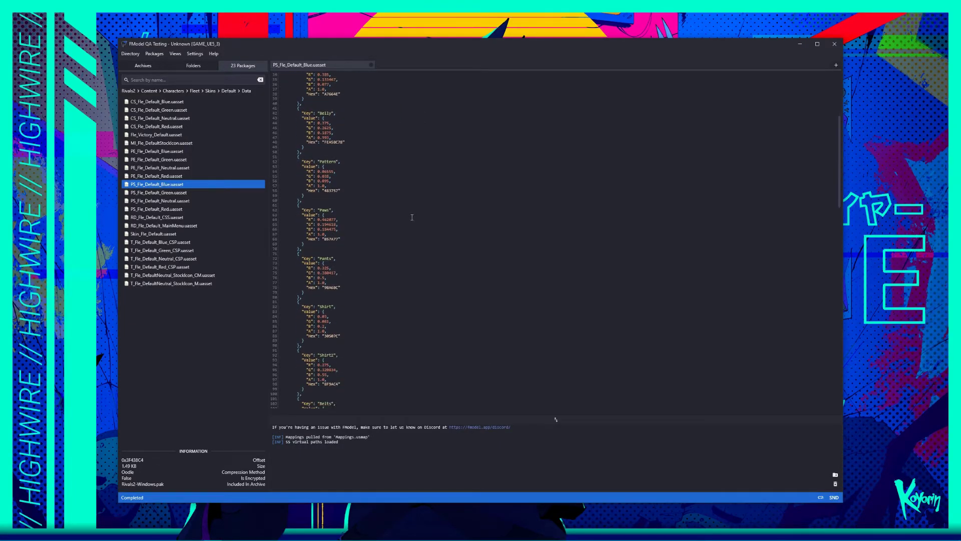
pyautogui.scroll(-5, 412, 218)
pyautogui.scroll(-4, 404, 210)
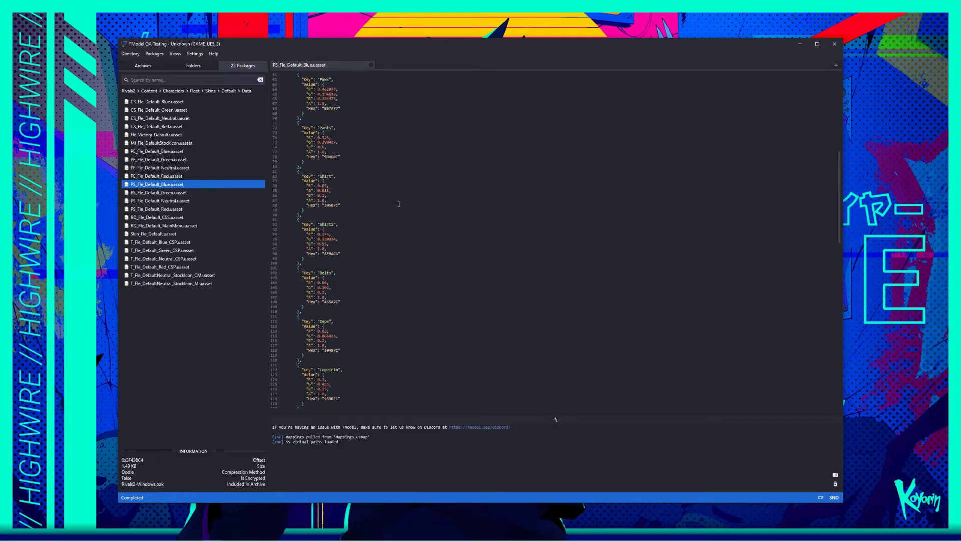
pyautogui.scroll(-4, 400, 204)
pyautogui.scroll(-8, 396, 202)
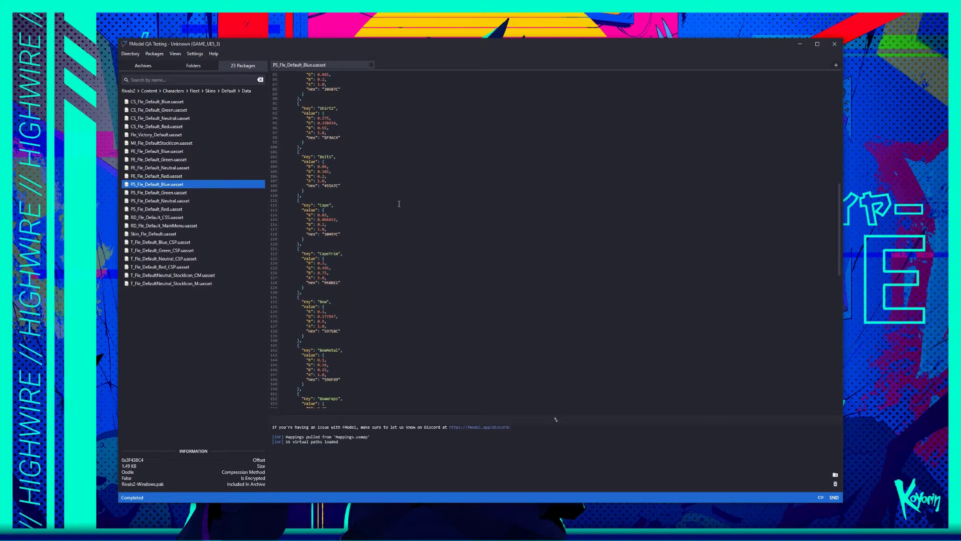
pyautogui.scroll(-4, 389, 198)
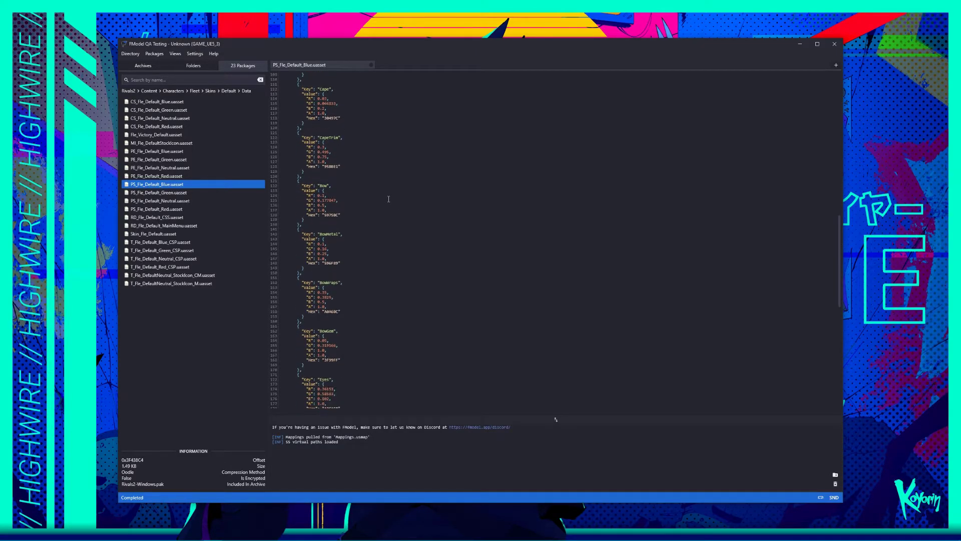
# Export the raw data of PS_Fle_Default_Blue.uasset.
pyautogui.rightClick(238, 189)
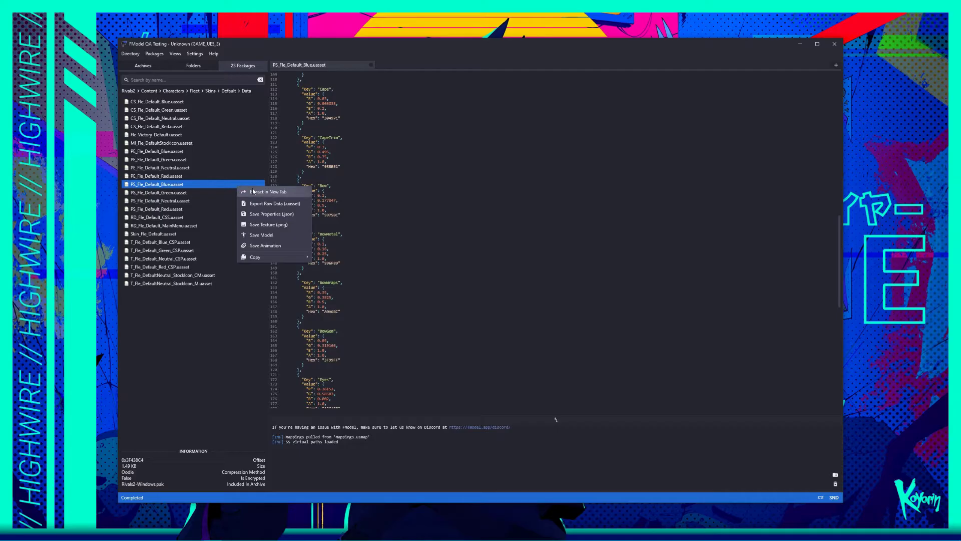
pyautogui.click(281, 204)
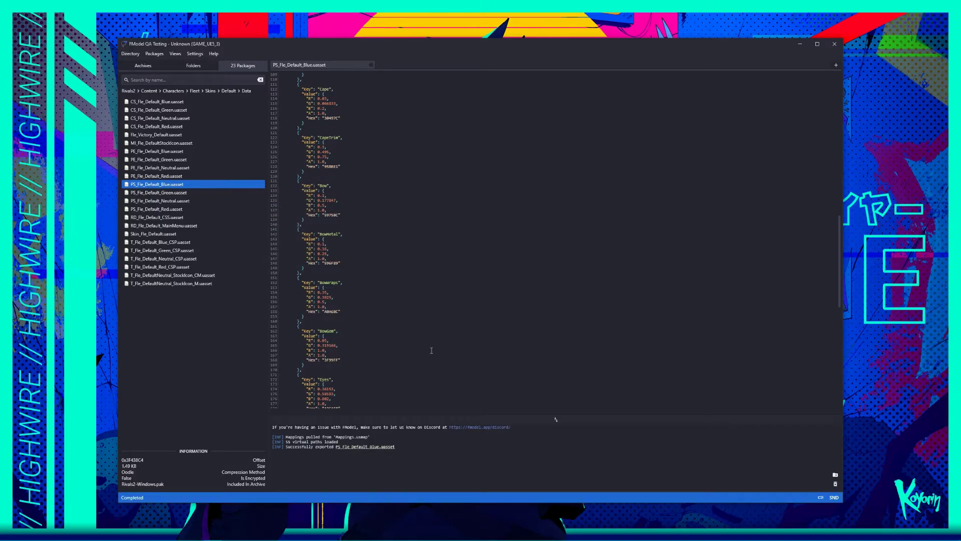
pyautogui.moveTo(403, 448); pyautogui.dragTo(284, 445)
pyautogui.click(420, 443)
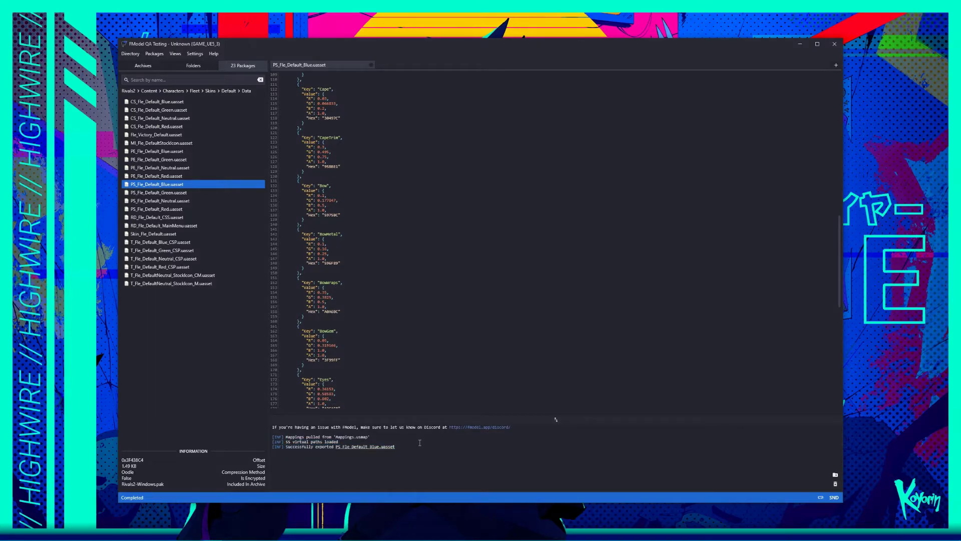
# Open the exported asset's folder, check the PS_Fle_Default_Blue .uasset and .uexp files, and close the folder.
pyautogui.click(373, 448)
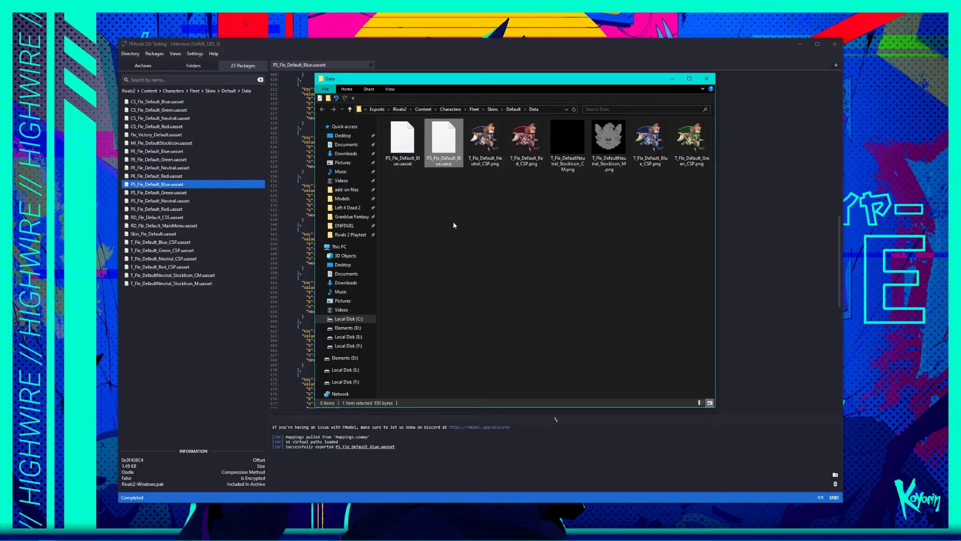
pyautogui.click(402, 145)
pyautogui.keyDown('ctrl'); pyautogui.click(445, 138); pyautogui.keyUp('ctrl')
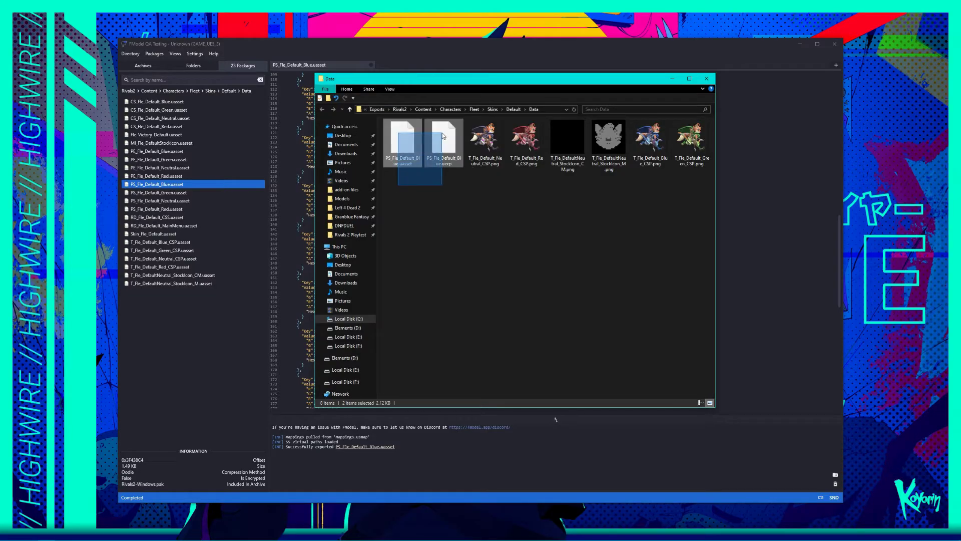
pyautogui.click(433, 201)
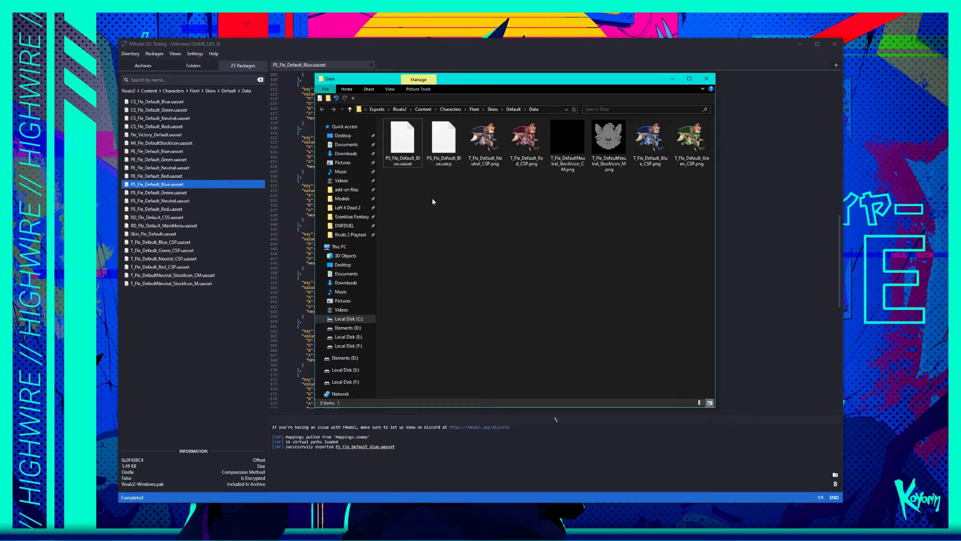
pyautogui.click(706, 78)
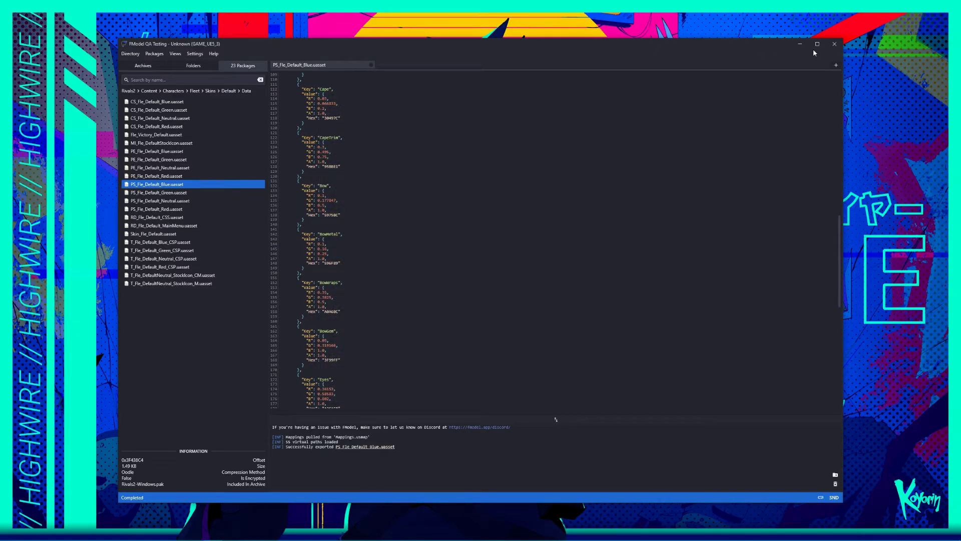
# Switch to UAssetGUI by launching UAssetGUI.exe from the Downloads\UAssetGUI folder, and move its window toward the middle of the desktop.
pyautogui.click(799, 45)
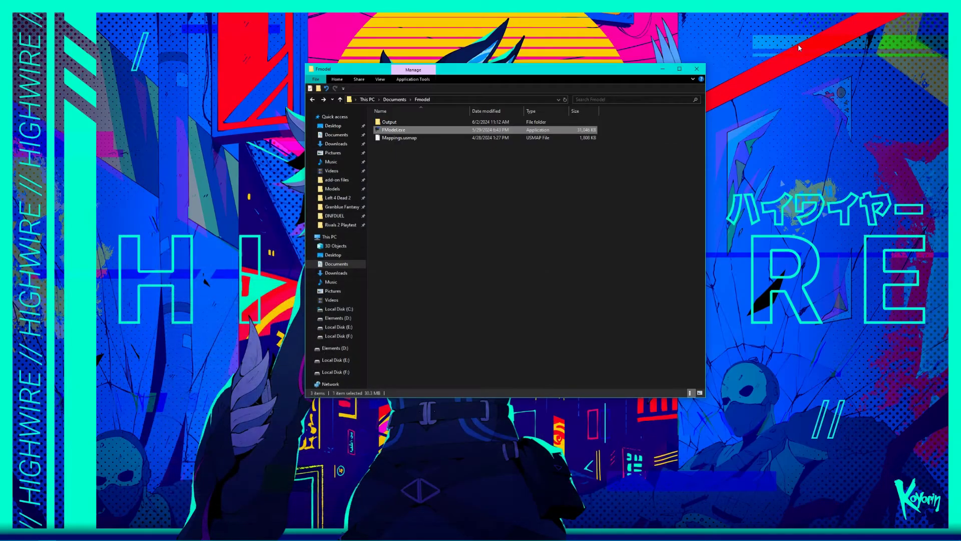
pyautogui.doubleClick(396, 129)
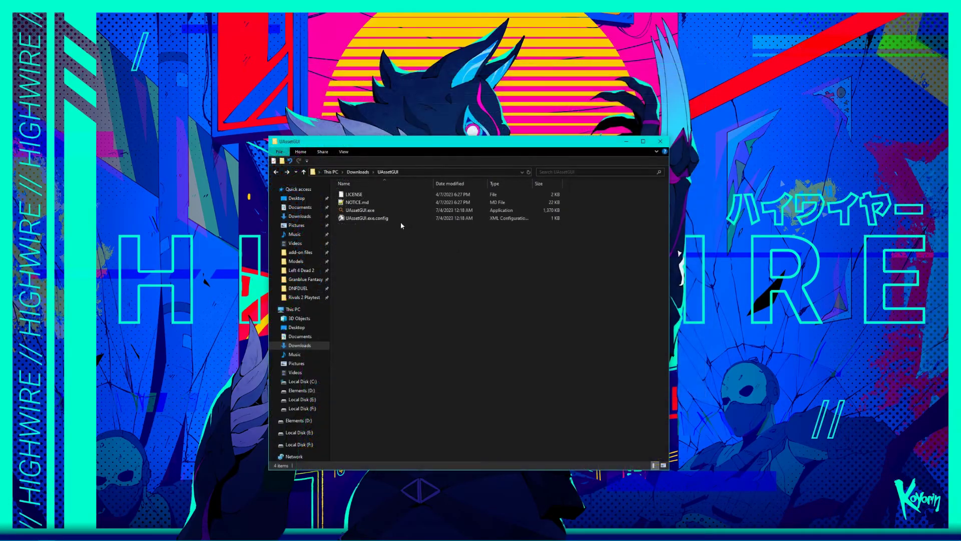
pyautogui.doubleClick(370, 211)
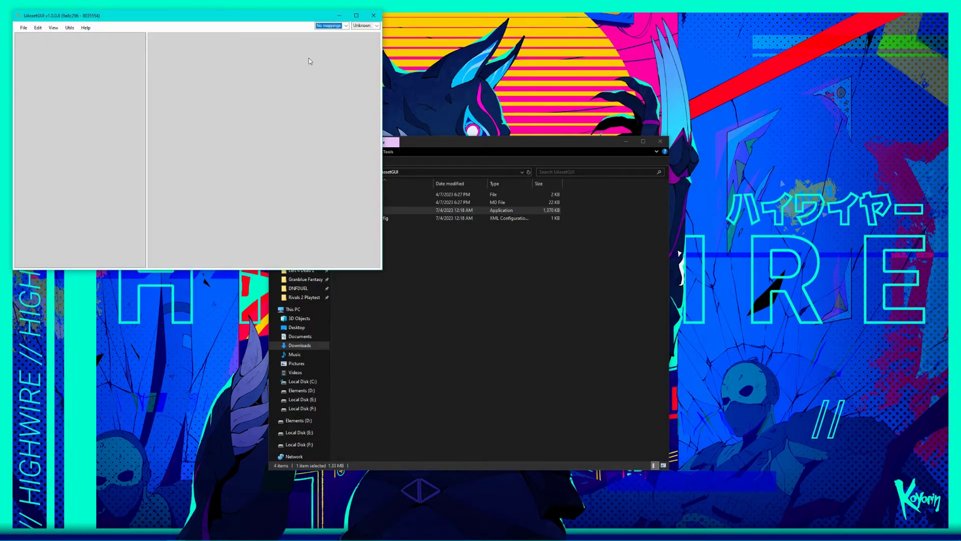
pyautogui.moveTo(295, 19); pyautogui.dragTo(544, 132)
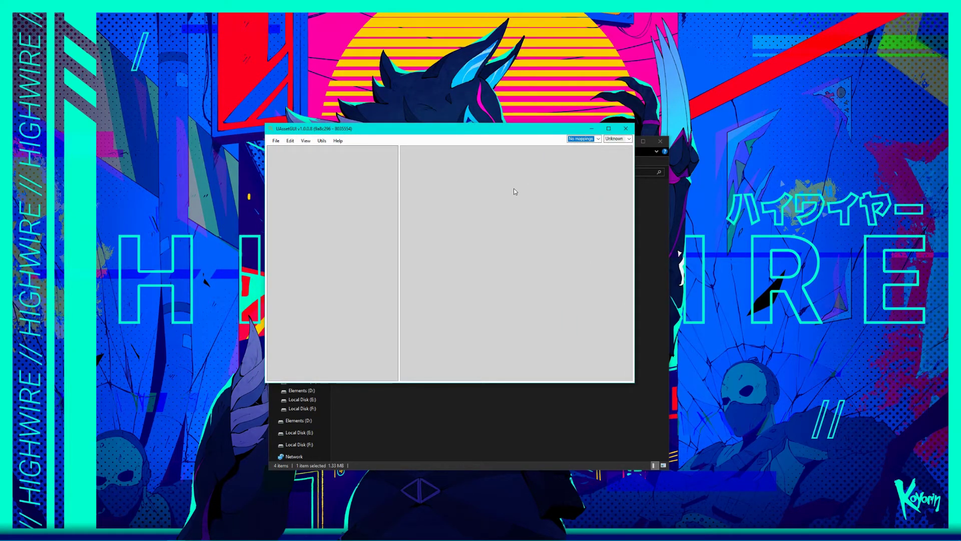
pyautogui.click(500, 189)
# Check the available mappings and set the Unreal Engine version to 5.2.
pyautogui.click(599, 140)
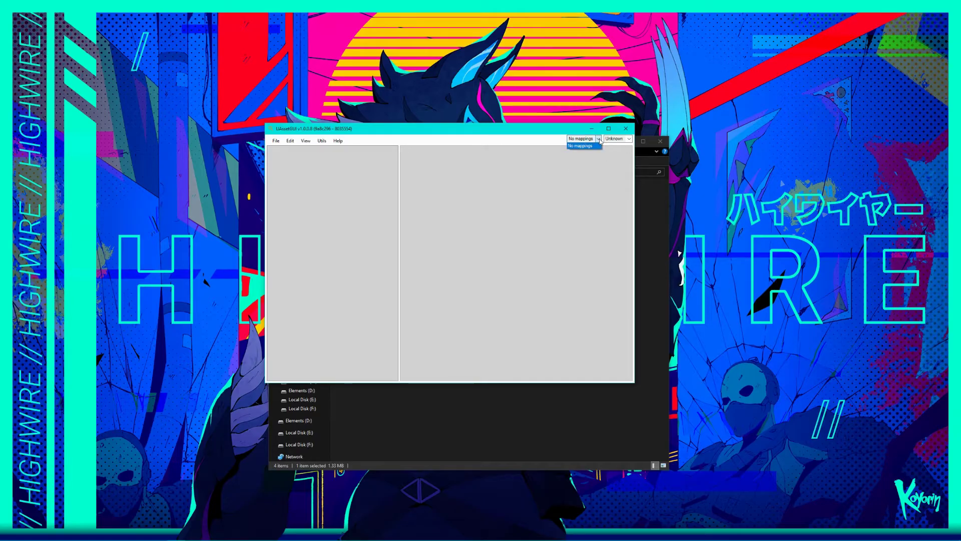
pyautogui.click(623, 139)
pyautogui.click(630, 139)
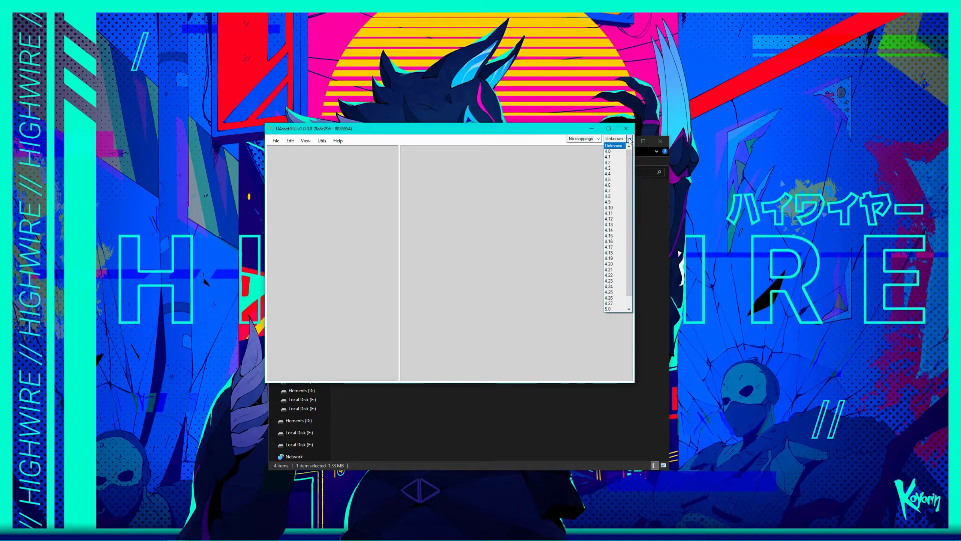
pyautogui.click(630, 140)
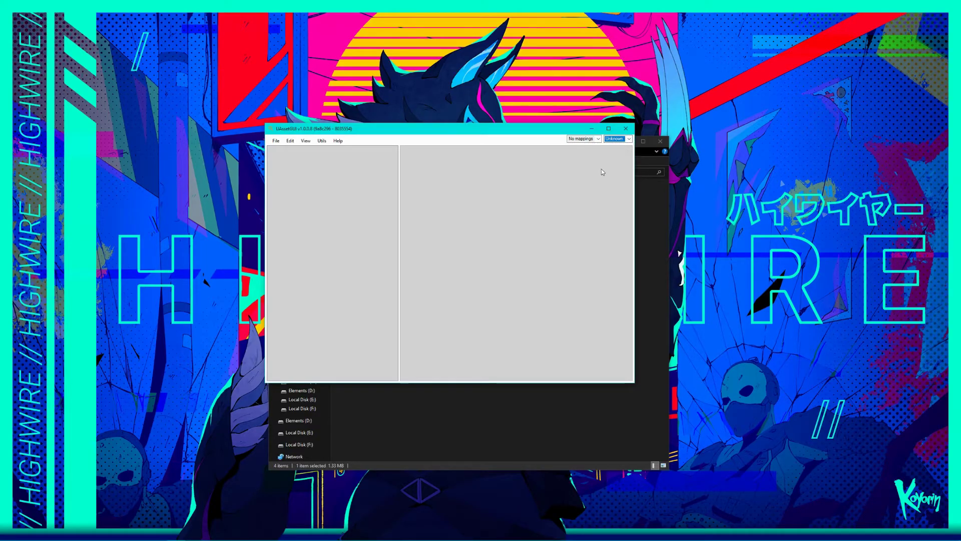
pyautogui.click(621, 139)
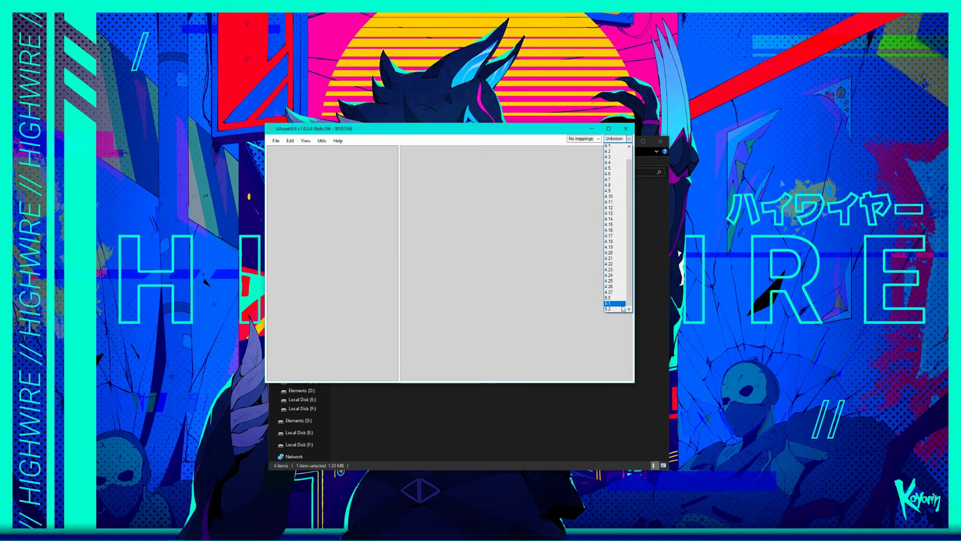
pyautogui.click(621, 309)
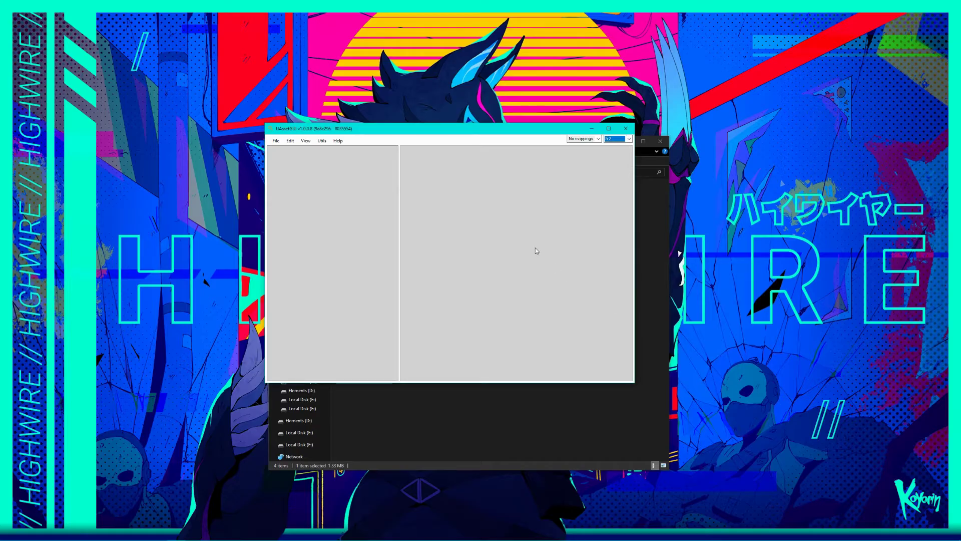
# Import Mappings.usmap from the Documents\Fmodel folder and check that Mappings is the selected mapping.
pyautogui.click(322, 141)
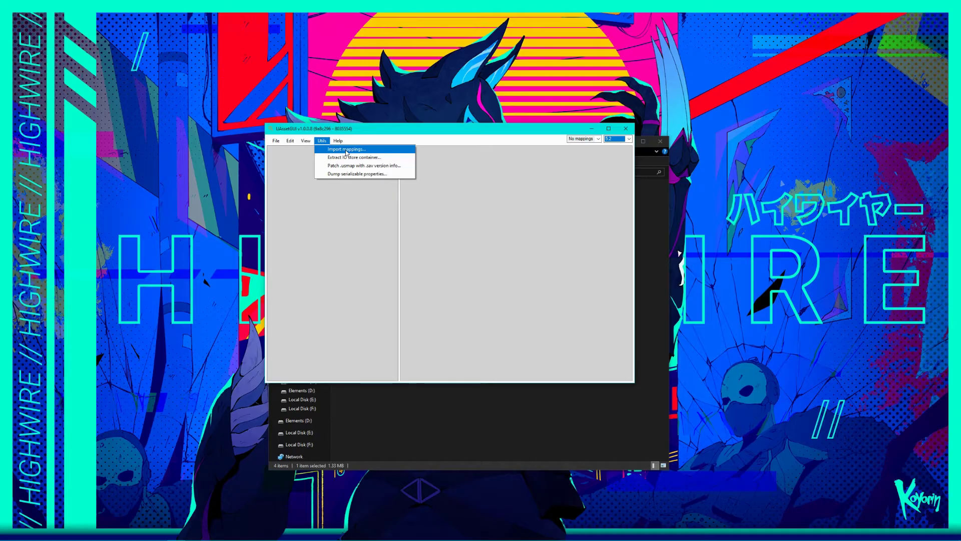
pyautogui.click(346, 150)
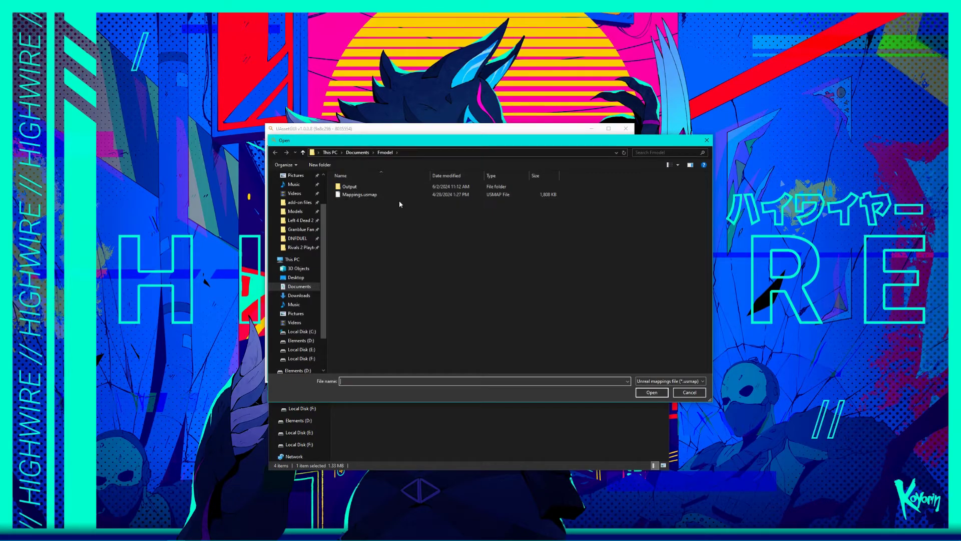
pyautogui.doubleClick(358, 195)
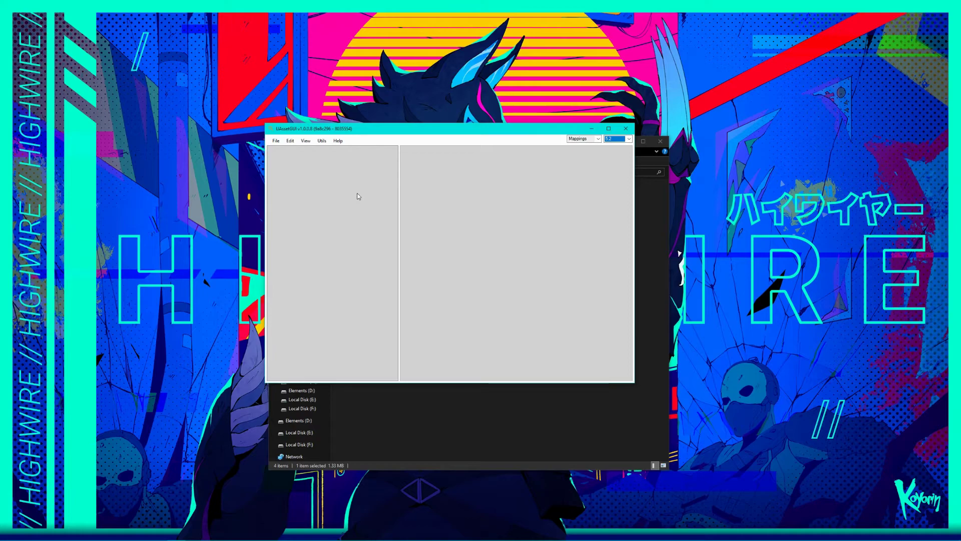
pyautogui.click(598, 139)
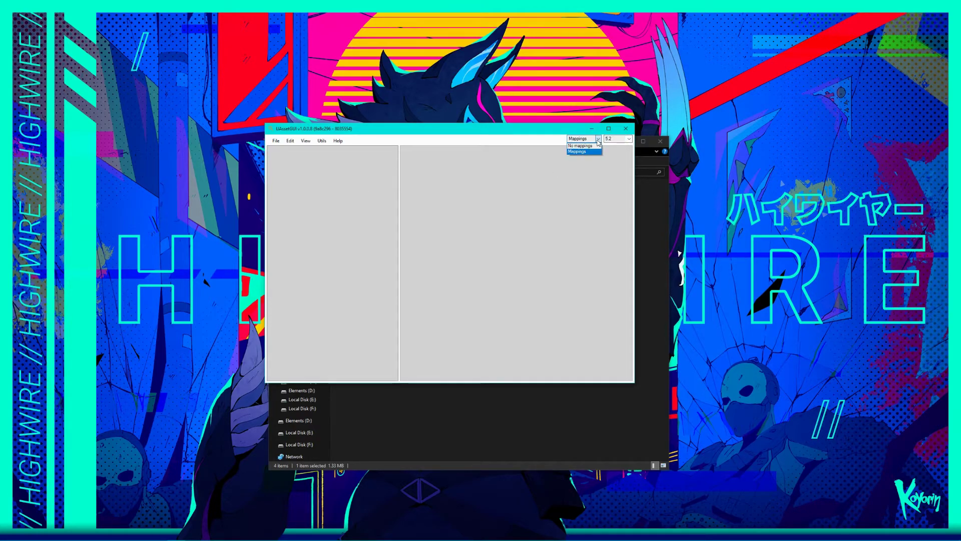
pyautogui.click(599, 141)
pyautogui.click(512, 168)
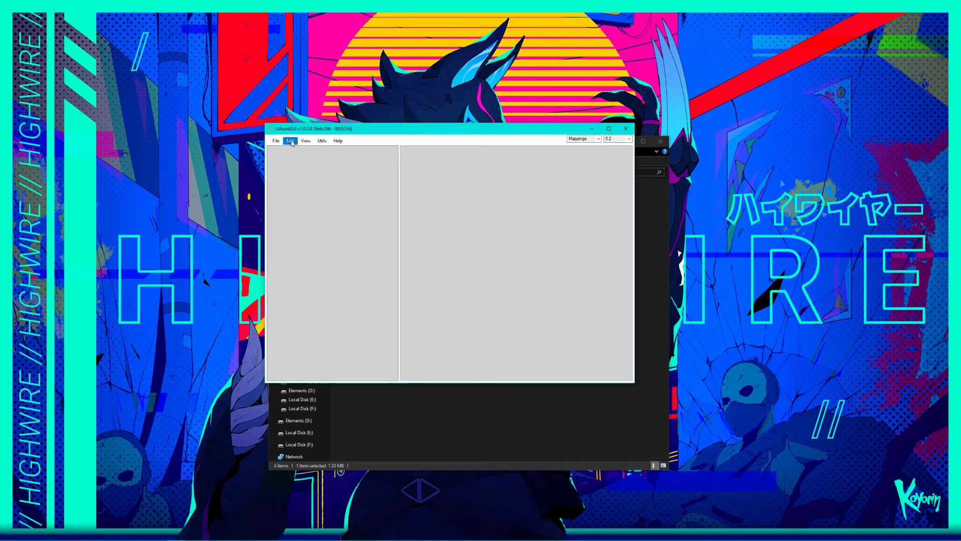
# Open PS_Fle_Default_Blue.uasset from FModel\Output\Exports\Rivals2\Content\Characters\Fleet\Skins\Default\Data in the user's Downloads folder and dismiss the binary equality warning.
pyautogui.click(273, 143)
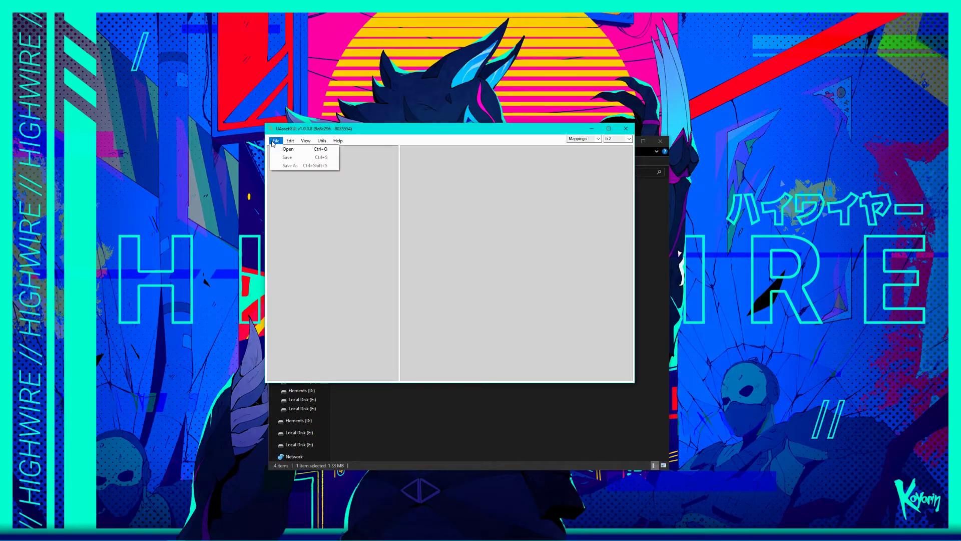
pyautogui.click(283, 151)
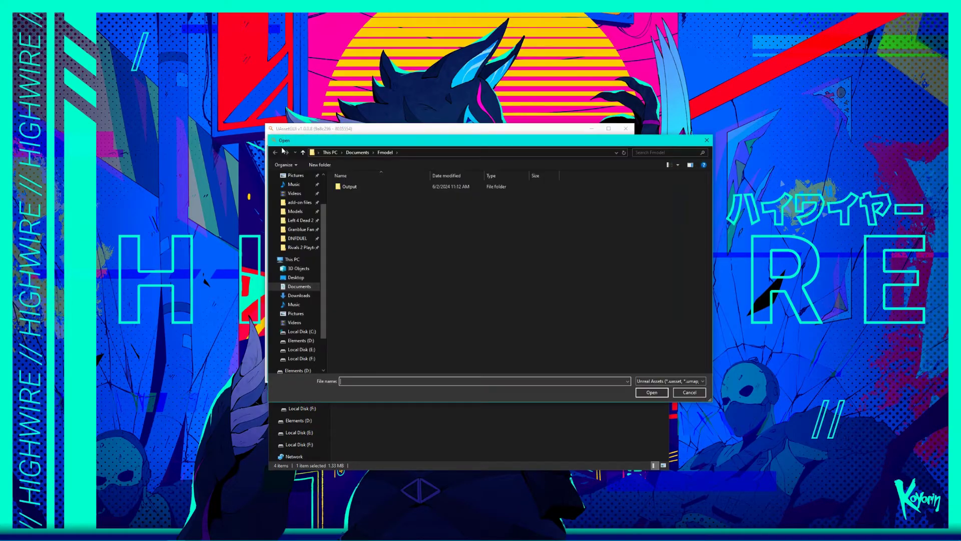
pyautogui.write('C:\\Users\\jonno\\Downloads\\FModel\\Output\\Exports\\Rivals2\\Content\\Characters\\Fleet\\Skins\\Default\\Data')
pyautogui.press('Return')
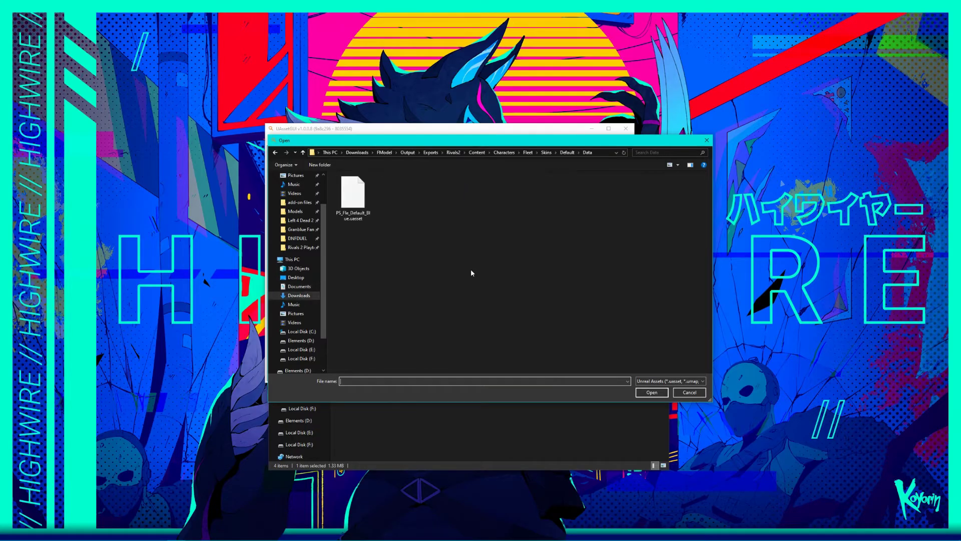
pyautogui.doubleClick(354, 202)
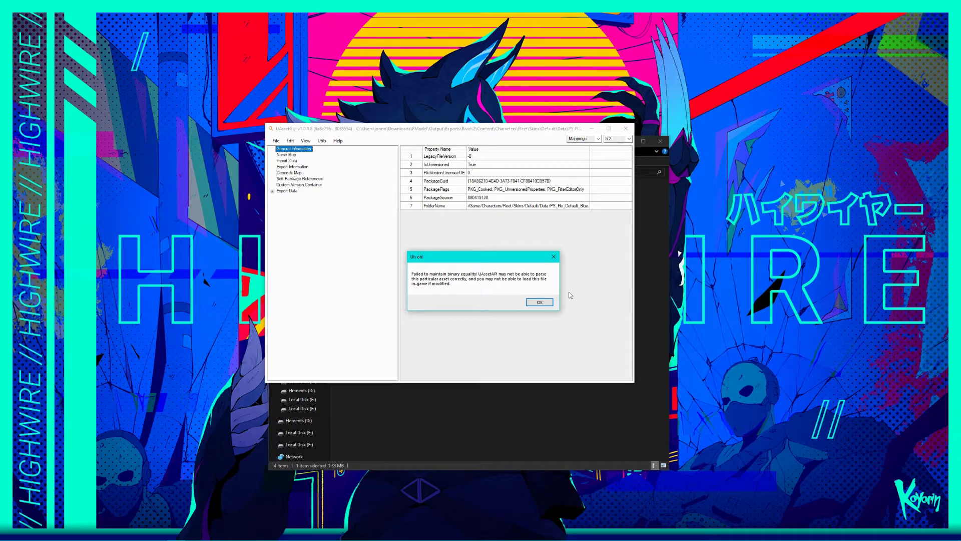
pyautogui.click(549, 305)
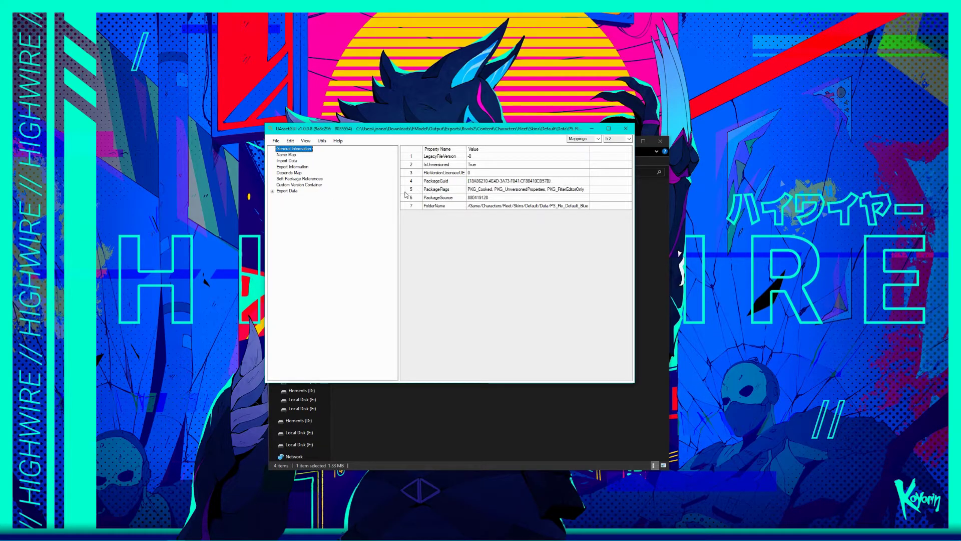
# Expand Export Data and Export 2 (Default__PS_Fle_Default_Blue_C), and show the properties of its first node.
pyautogui.click(286, 193)
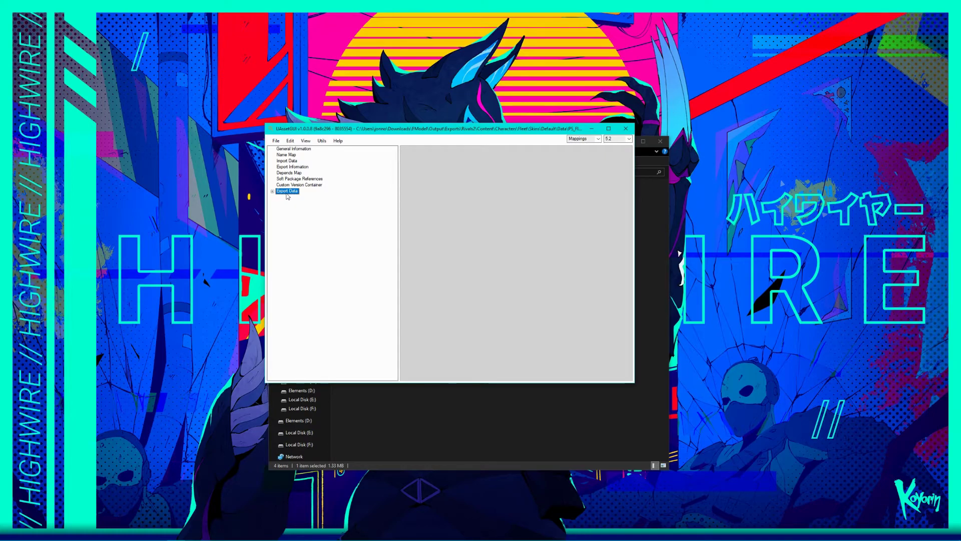
pyautogui.click(271, 191)
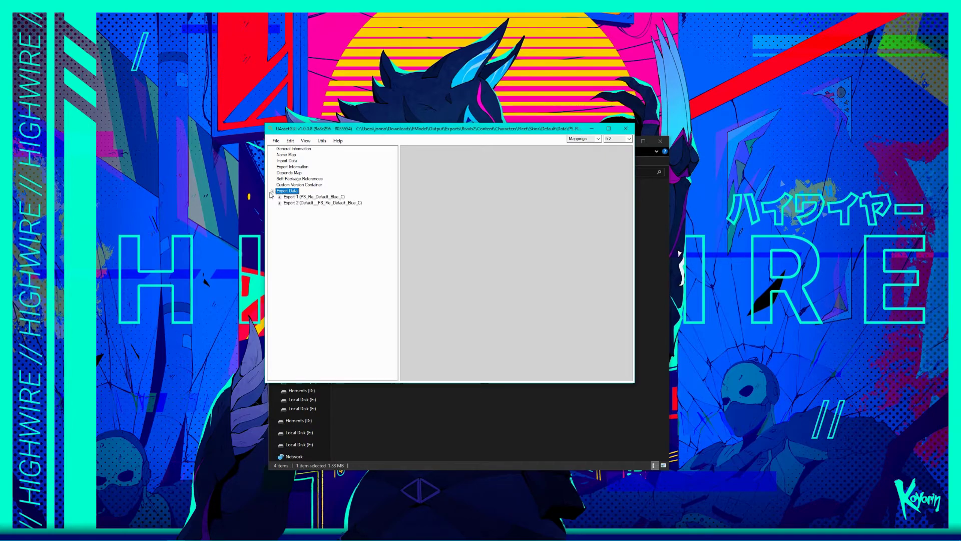
pyautogui.click(303, 197)
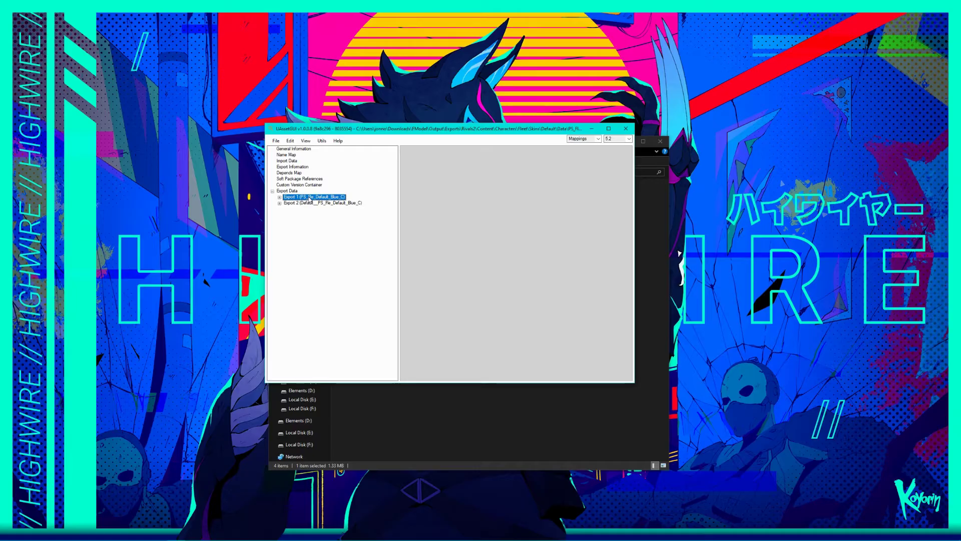
pyautogui.click(310, 204)
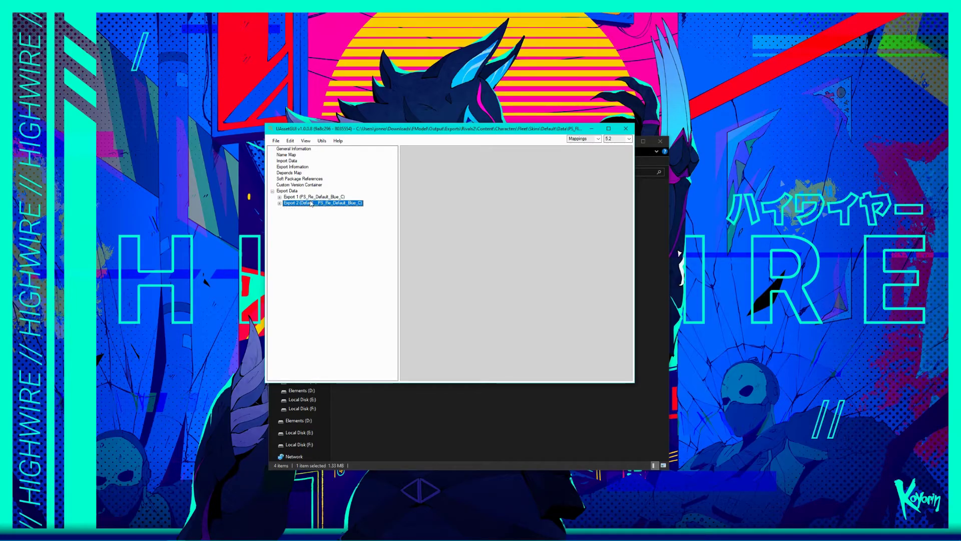
pyautogui.click(280, 203)
pyautogui.click(295, 209)
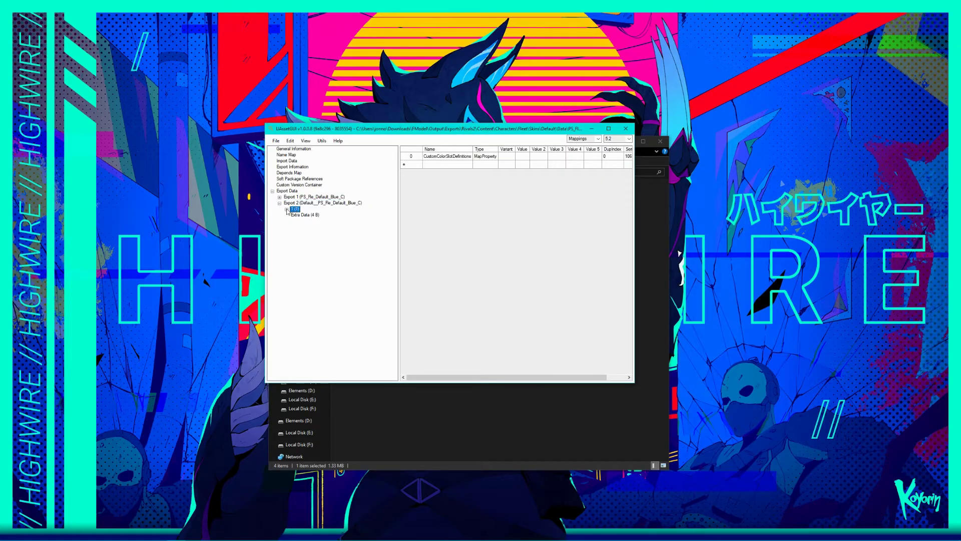
# Expand CustomColorSlotDefinitions under Export 2 and look through its list of color slot entries.
pyautogui.click(286, 210)
pyautogui.click(301, 216)
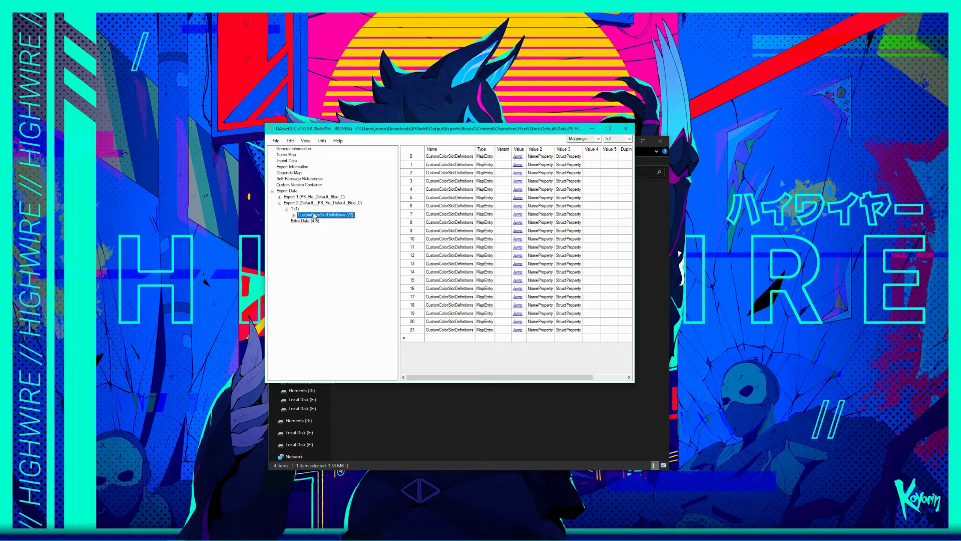
pyautogui.click(293, 216)
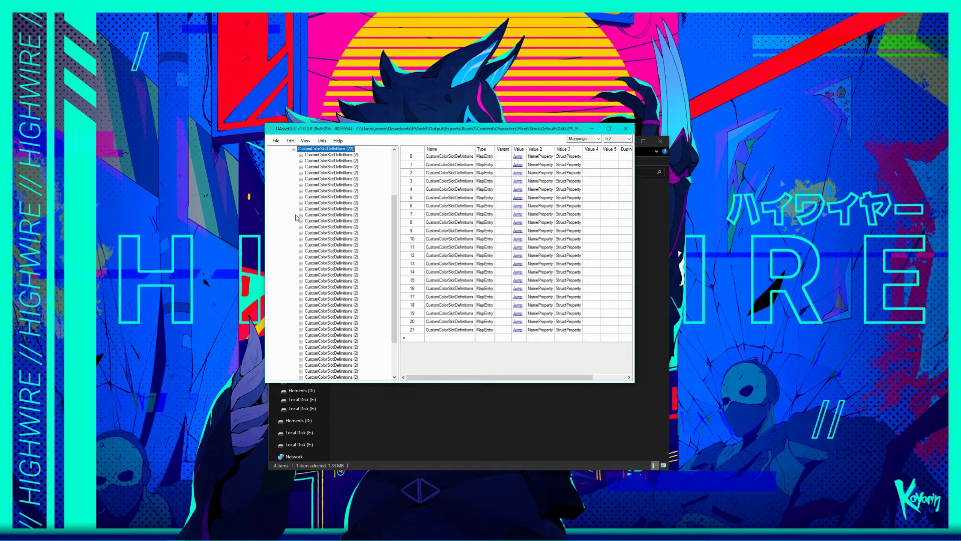
pyautogui.scroll(-3, 319, 203)
pyautogui.scroll(-2, 329, 220)
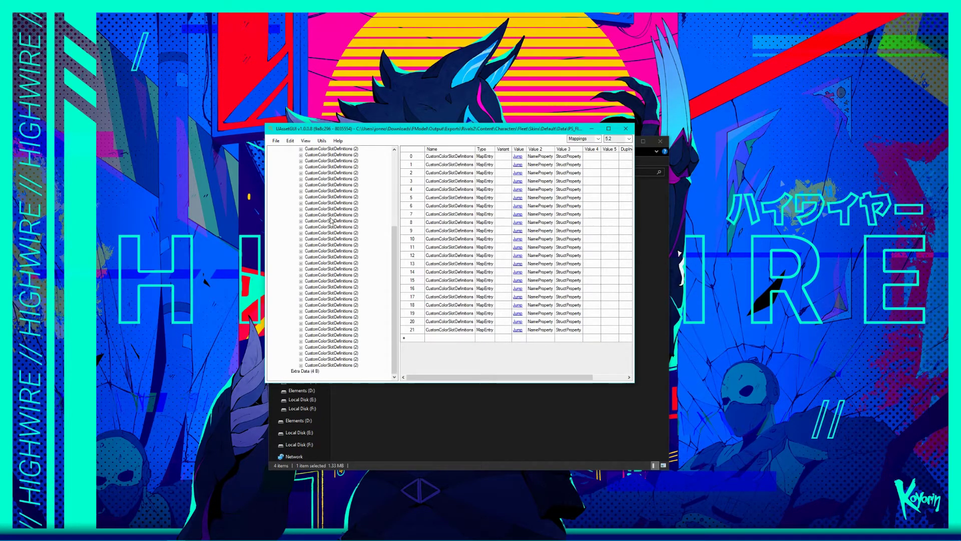
pyautogui.scroll(2, 330, 220)
pyautogui.scroll(1, 331, 221)
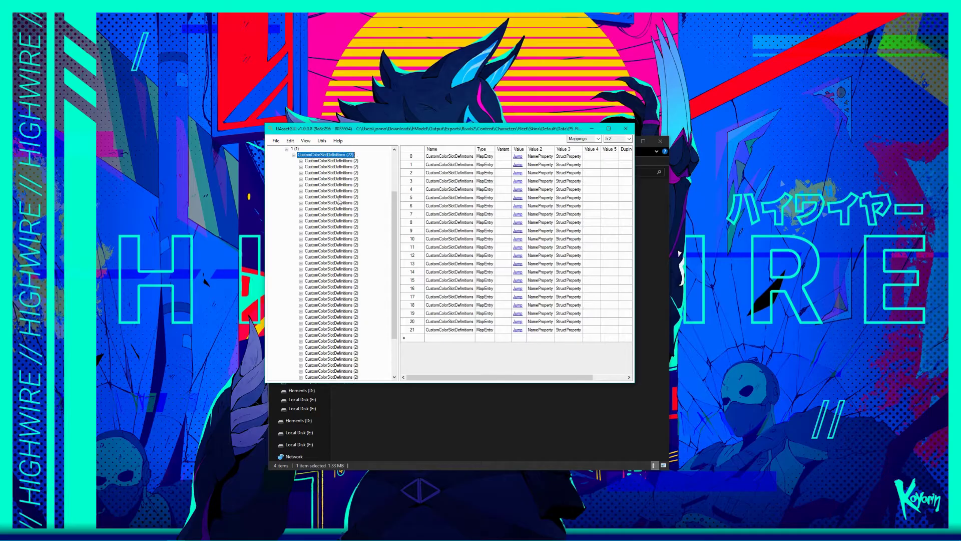
# Check the key of the first CustomColorSlotDefinitions entry, expand the entry and show its Value color.
pyautogui.click(349, 161)
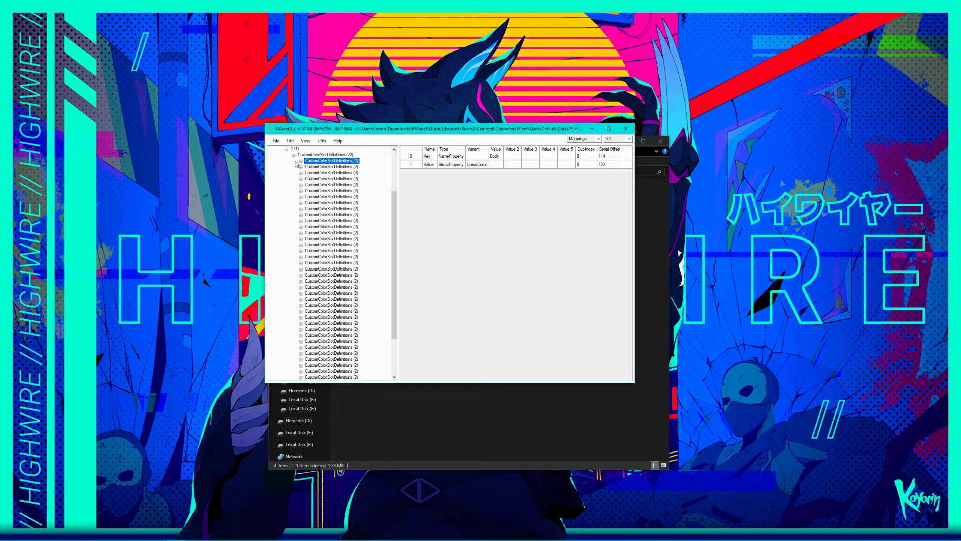
pyautogui.click(499, 157)
pyautogui.click(301, 161)
pyautogui.click(321, 167)
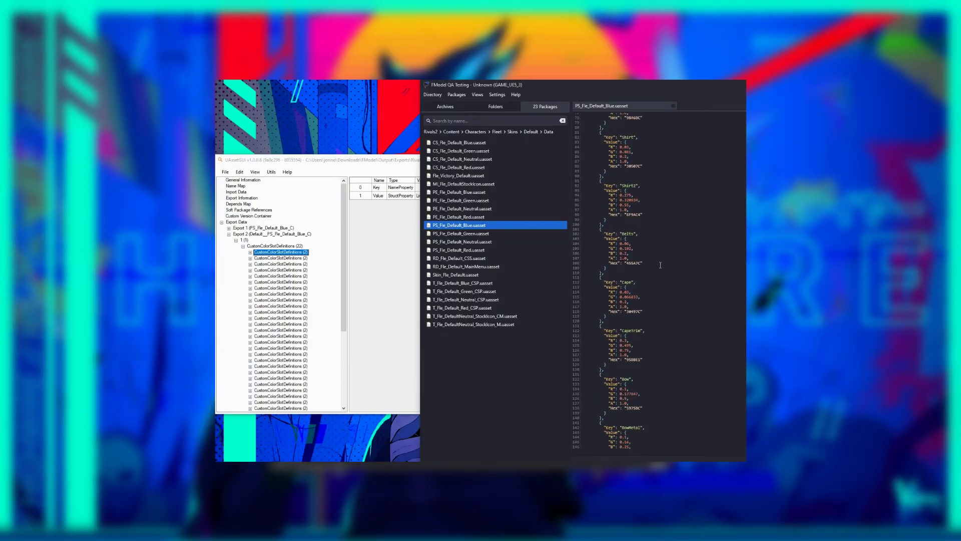
# Read the palette JSON in FModel down to the Wood key and show the matching CustomColorSlotDefinitions entry in UAssetGUI.
pyautogui.scroll(-20, 660, 265)
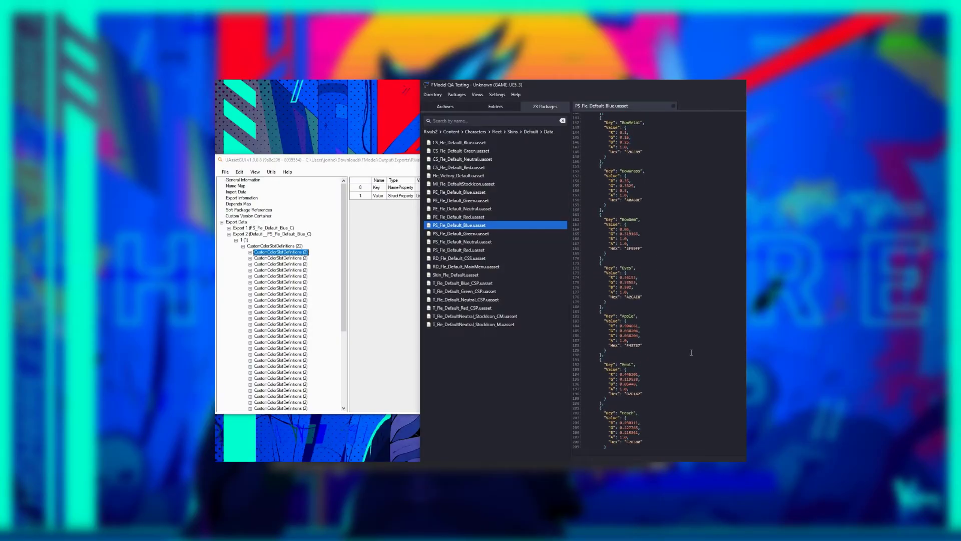
pyautogui.scroll(-15, 691, 352)
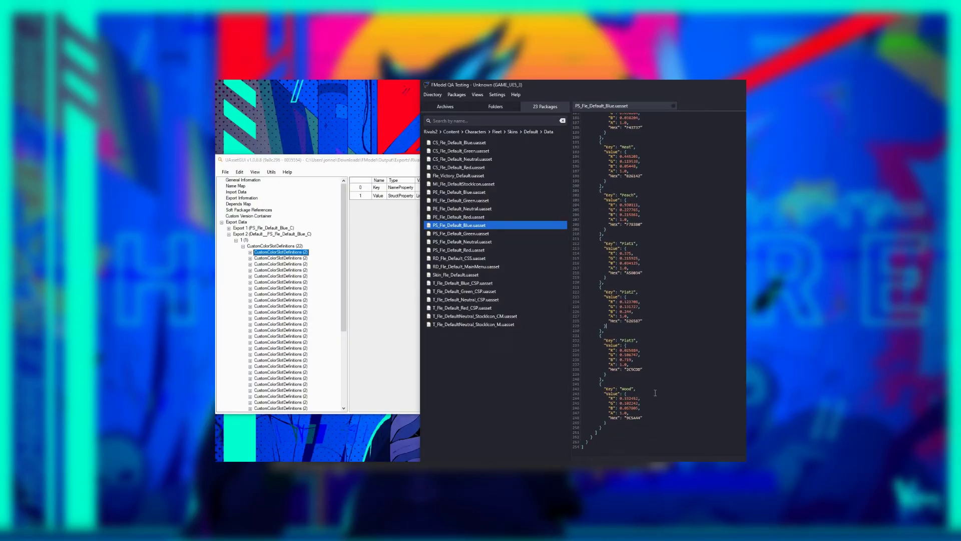
pyautogui.moveTo(636, 389); pyautogui.dragTo(605, 389)
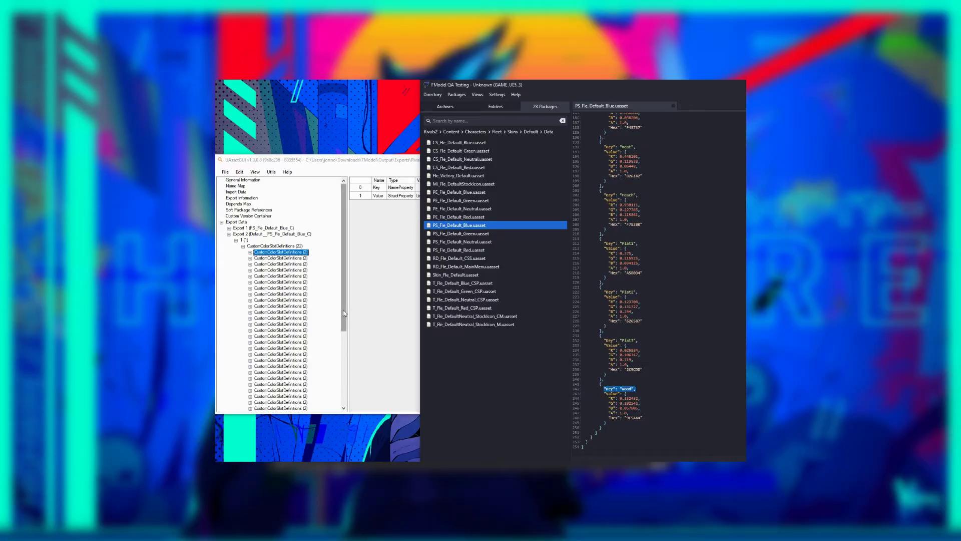
pyautogui.click(321, 392)
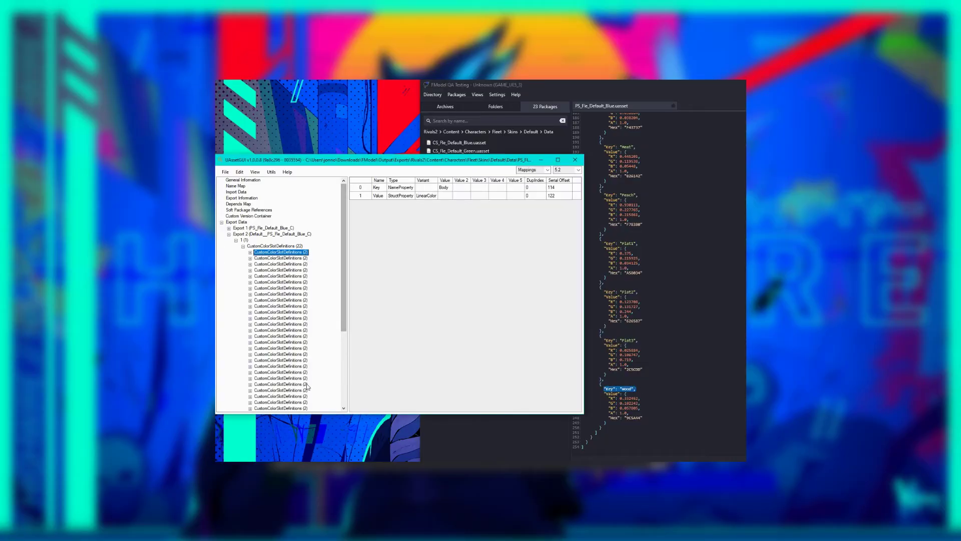
pyautogui.click(281, 378)
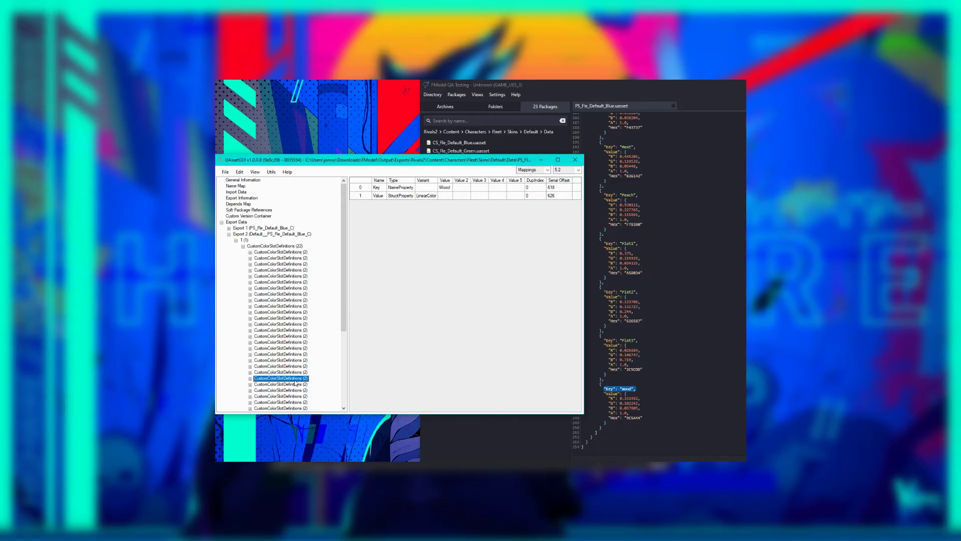
pyautogui.click(445, 188)
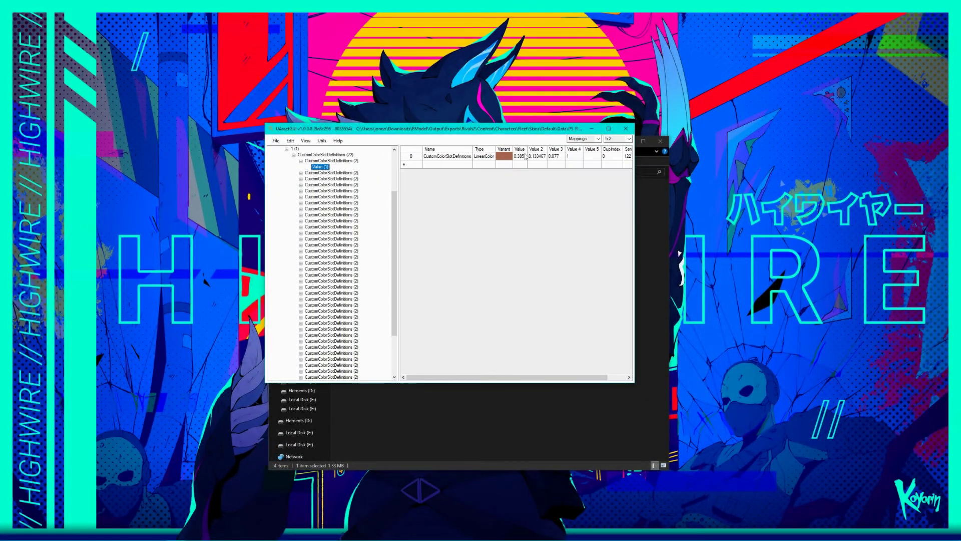
# Set the linear color of the first (Body) color slot to 0.565, 0.28467, 0.577 and save the asset.
pyautogui.doubleClick(537, 156)
pyautogui.write('0.28467')
pyautogui.doubleClick(554, 156)
pyautogui.write('0.577')
pyautogui.press('Return')
pyautogui.hotkey('ctrl', 's')
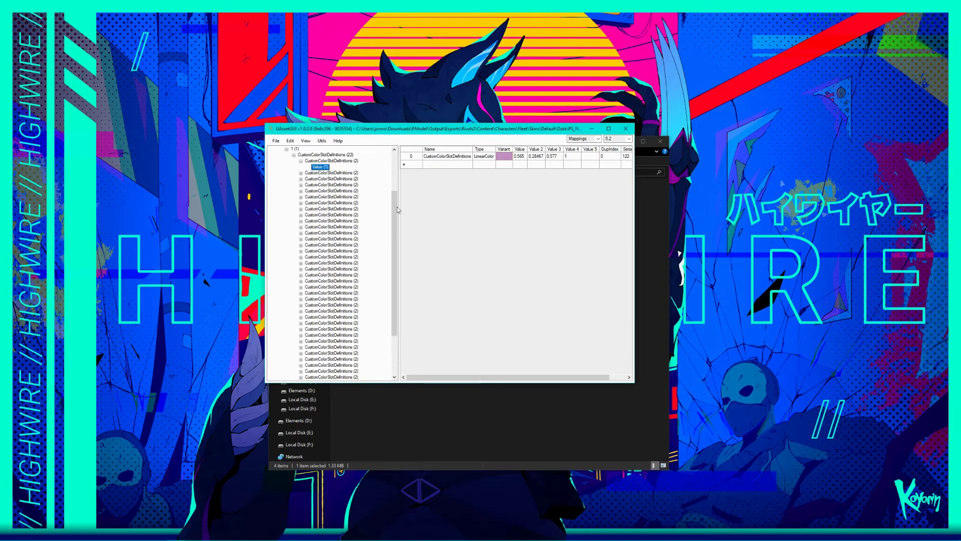
# Open the second color slot's Value color and set its Value 2 to 0.5625 and Value 3 to 0.3875.
pyautogui.doubleClick(323, 173)
pyautogui.click(320, 178)
pyautogui.doubleClick(536, 155)
pyautogui.write('0.5625')
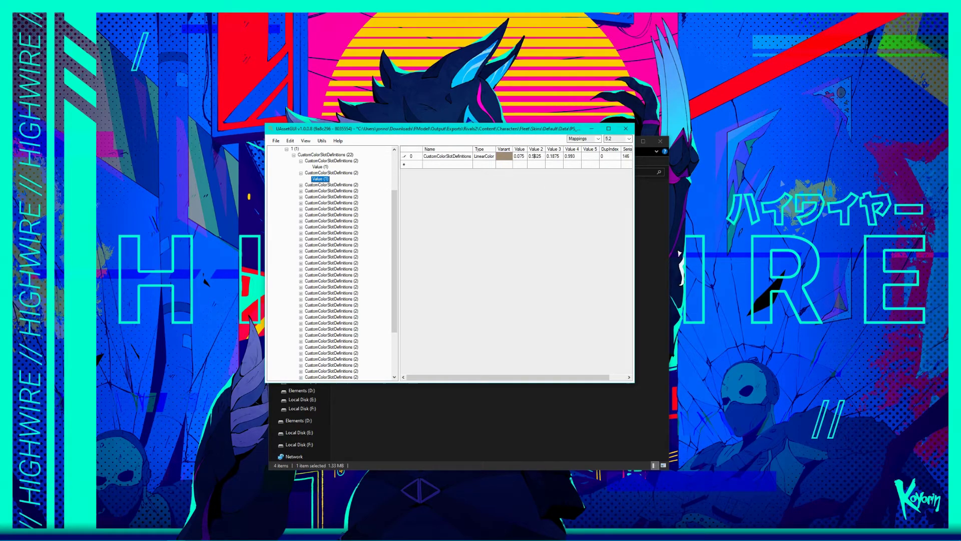
pyautogui.doubleClick(554, 156)
pyautogui.write('0.3875')
pyautogui.press('Return')
# Open the third color slot's Value color and set its Value 2 to 0.688 and Value 3 to 0.295.
pyautogui.doubleClick(323, 185)
pyautogui.click(319, 190)
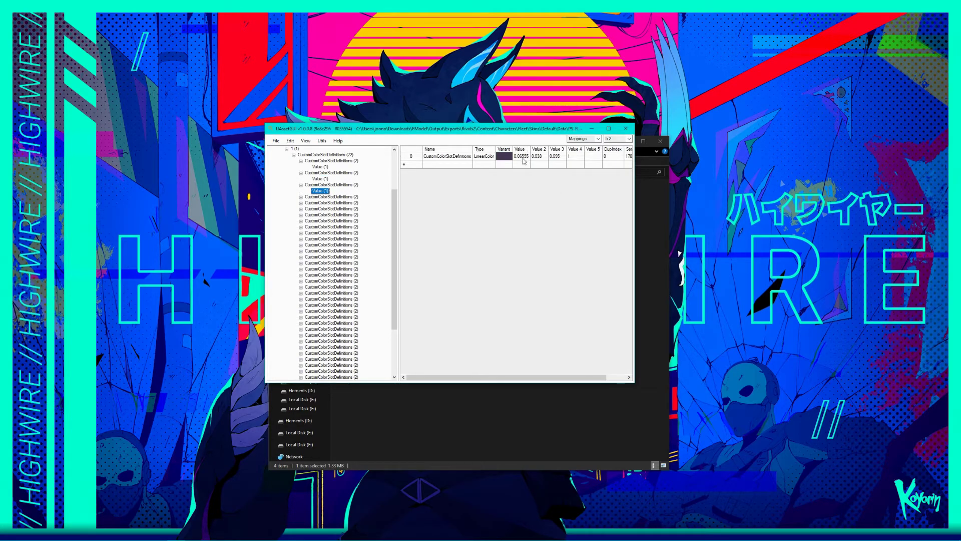
pyautogui.doubleClick(536, 156)
pyautogui.write('0.688')
pyautogui.doubleClick(554, 155)
pyautogui.write('0.295')
pyautogui.press('Return')
# Expand the fourth CustomColorSlotDefinitions entry and show its Value color.
pyautogui.doubleClick(323, 197)
pyautogui.click(319, 203)
pyautogui.press('Return')
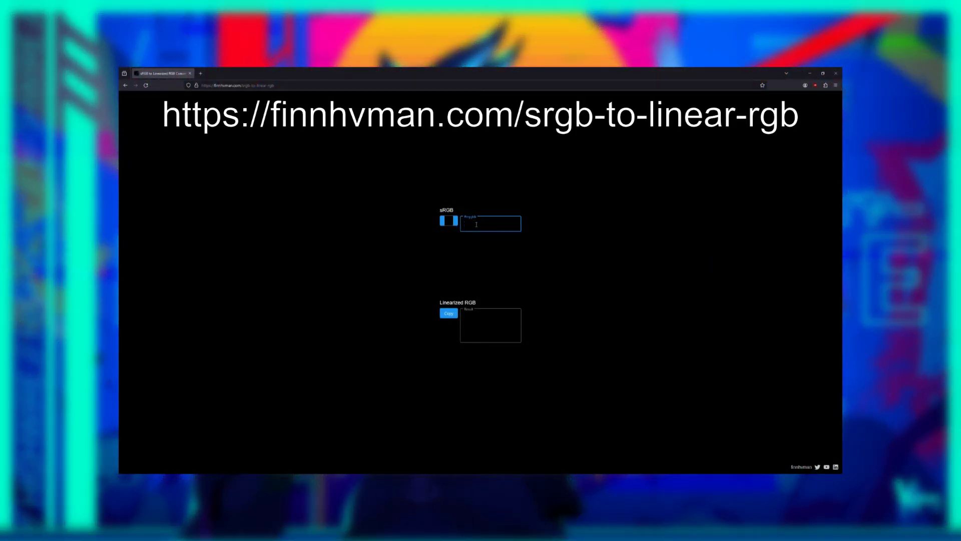
# Convert the sRGB hex color 7ac2e0 to linearized RGB on finnhvman.com/srgb-to-linear-rgb and copy the result.
pyautogui.write('7ac2e0')
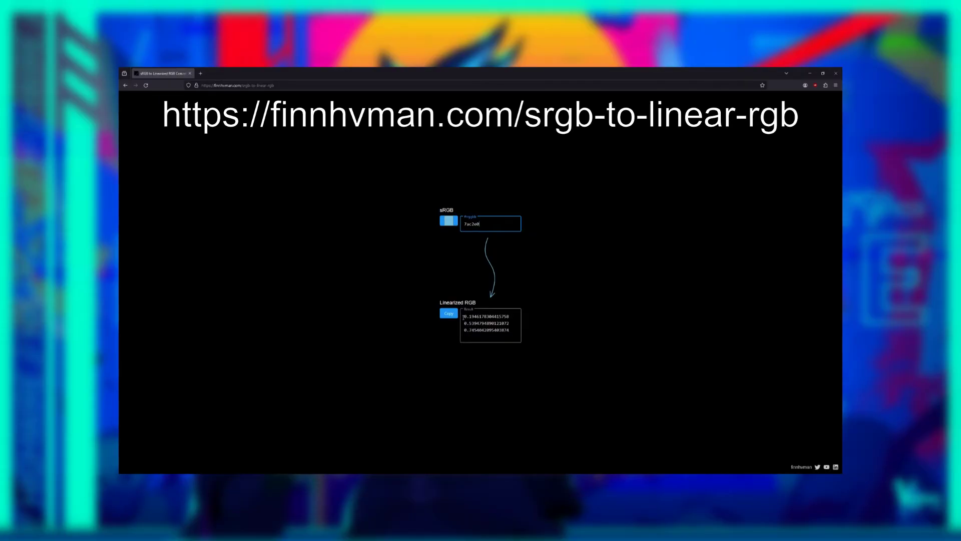
pyautogui.click(449, 313)
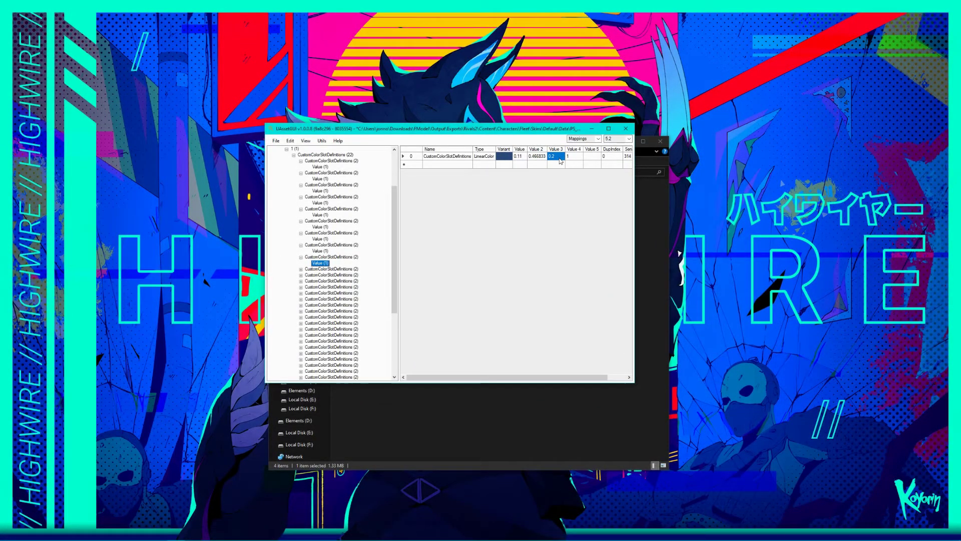
# In UAssetGUI, set Value 3 of the ninth color slot to 0.25, save the asset, and show the tenth slot's Value color.
pyautogui.write('0.25')
pyautogui.press('Return')
pyautogui.hotkey('ctrl', 's')
pyautogui.click(321, 275)
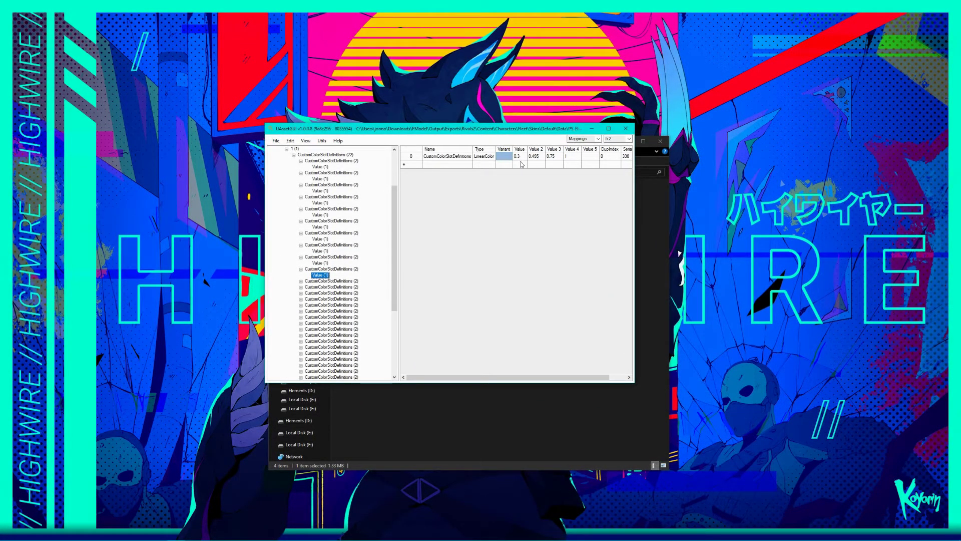
pyautogui.click(537, 164)
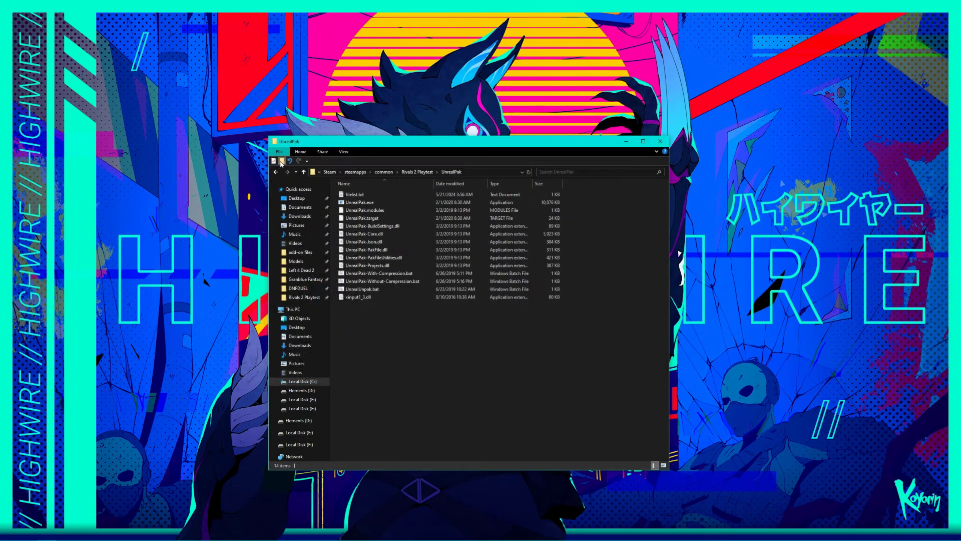
# In File Explorer, create a folder named FleetColorMod_P in the Rivals 2 Playtest\UnrealPak folder.
pyautogui.click(281, 160)
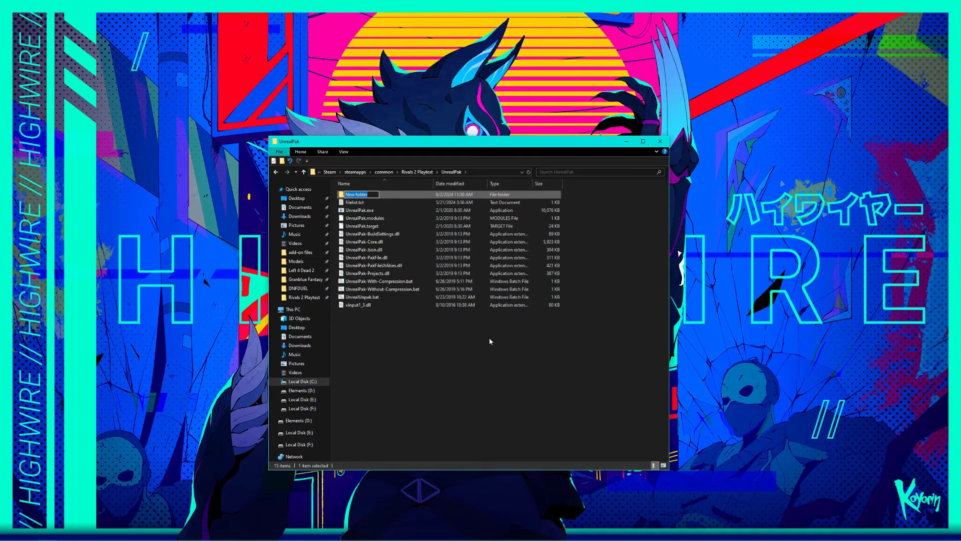
pyautogui.write('FleetColorMod_P')
pyautogui.press('Return')
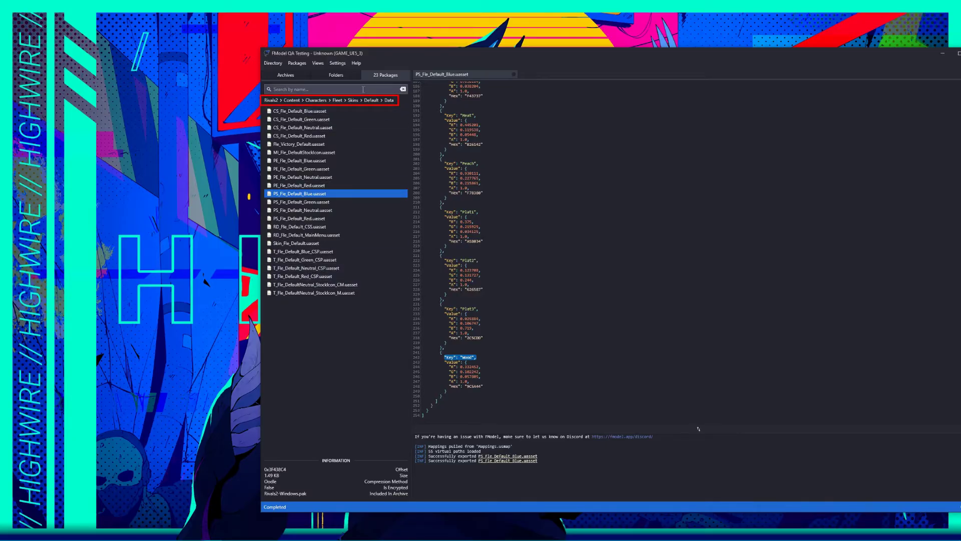
# Keep FModel's asset path in view, and create and open a Rivals2 folder inside FleetColorMod_P.
pyautogui.moveTo(364, 53); pyautogui.dragTo(420, 53)
pyautogui.click(298, 144)
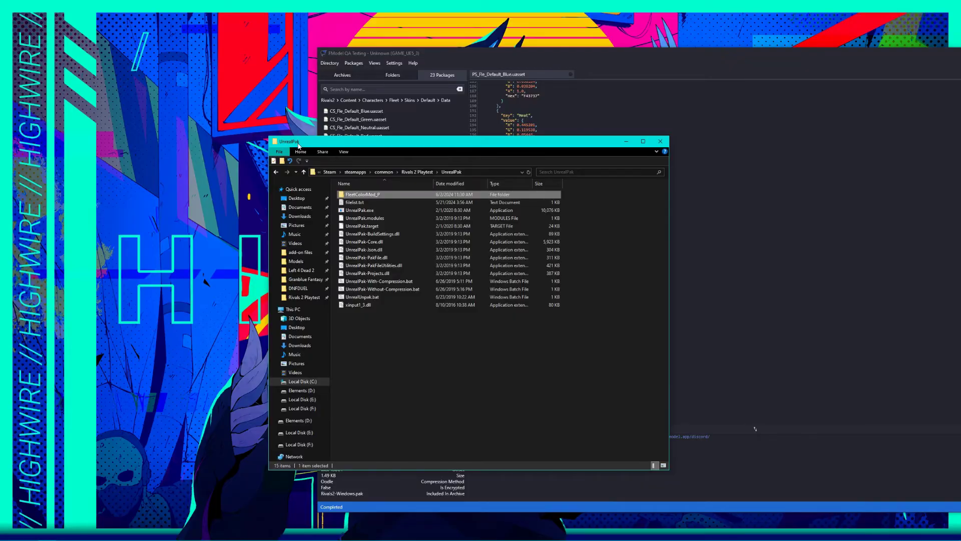
pyautogui.doubleClick(406, 195)
pyautogui.moveTo(616, 138); pyautogui.dragTo(358, 152)
pyautogui.click(281, 166)
pyautogui.write('Rivals2')
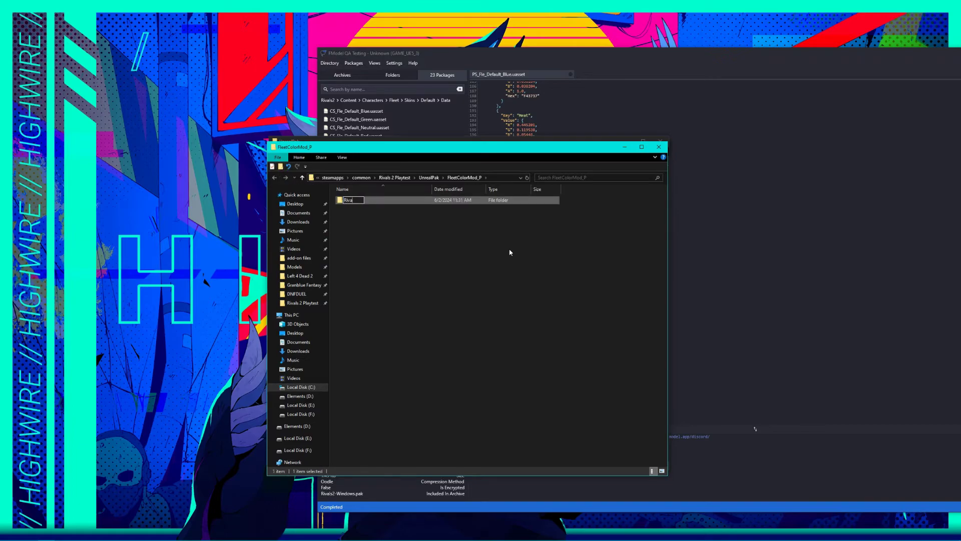
pyautogui.press('Return')
pyautogui.press('Return')
# Create a Content folder inside Rivals2, and create and open a Characters folder inside it.
pyautogui.click(281, 166)
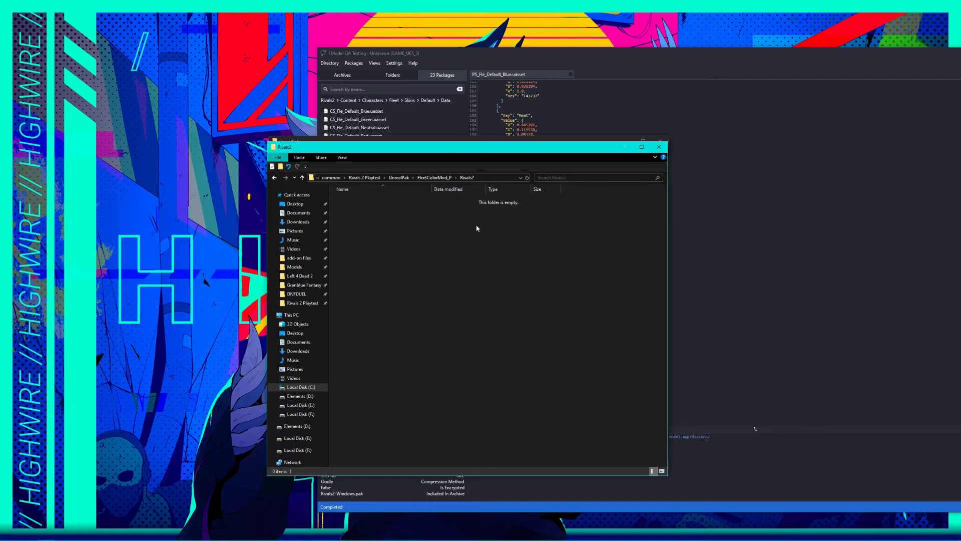
pyautogui.write('Content')
pyautogui.press('Return')
pyautogui.press('Return')
pyautogui.hotkey('ctrl', 'shift', 'n')
pyautogui.write('Characters')
pyautogui.press('Return')
pyautogui.press('Return')
# Create a Fleet folder inside Characters, and create and open a Skins folder inside it.
pyautogui.hotkey('ctrl', 'shift', 'n')
pyautogui.write('Fleet')
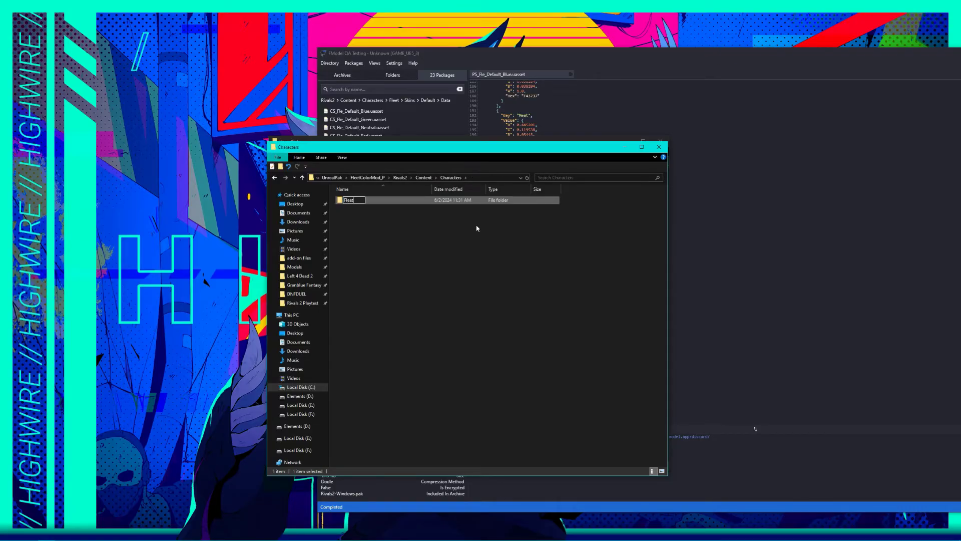
pyautogui.press('Return')
pyautogui.press('Return')
pyautogui.hotkey('ctrl', 'shift', 'n')
pyautogui.write('Skins')
pyautogui.press('Return')
pyautogui.press('Return')
# Create a Default folder inside Skins, and create and open a Data folder inside it.
pyautogui.hotkey('ctrl', 'shift', 'n')
pyautogui.write('Default')
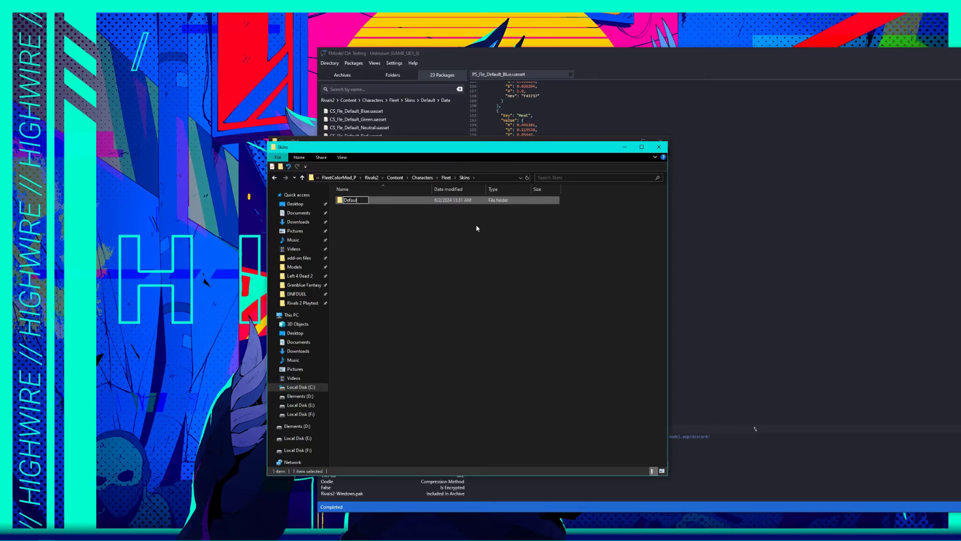
pyautogui.press('Return')
pyautogui.press('Return')
pyautogui.hotkey('ctrl', 'shift', 'n')
pyautogui.write('Data')
pyautogui.press('Return')
pyautogui.press('Return')
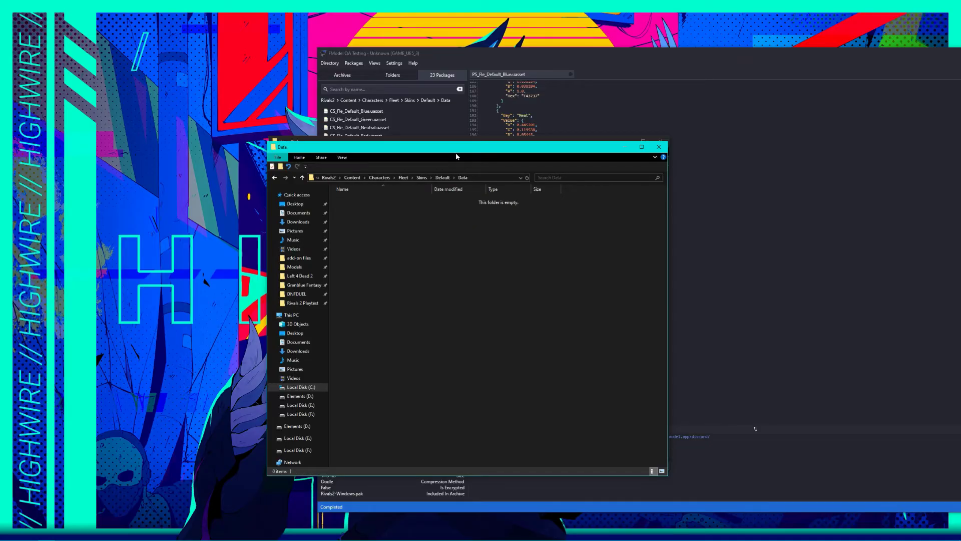
# Paste the edited PS_Fle_Default_Blue.uasset and PS_Fle_Default_Blue.uexp into the new Data folder.
pyautogui.moveTo(452, 151); pyautogui.dragTo(337, 174)
pyautogui.hotkey('ctrl', 'v')
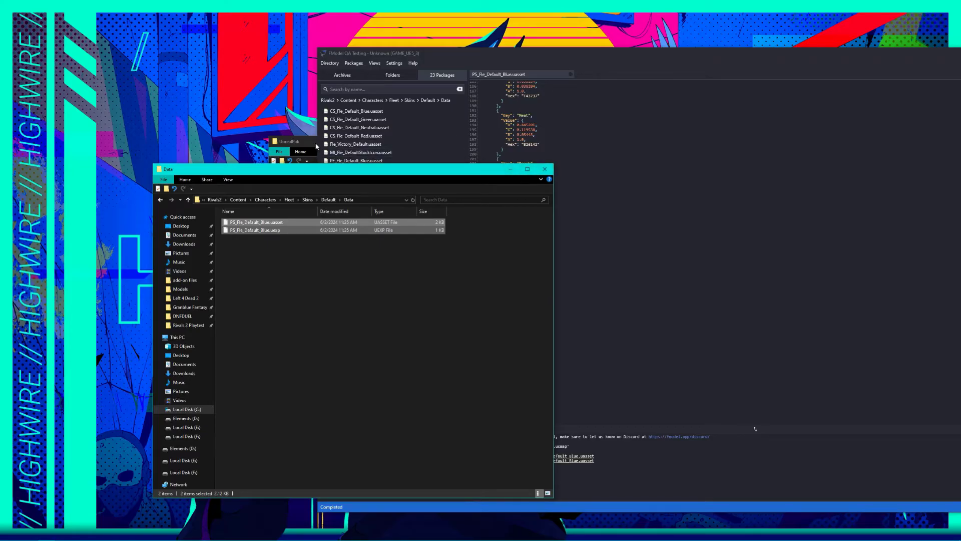
# Pack the FleetColorMod_P folder into a pak file with UnrealPak-With-Compression.bat and close the console window.
pyautogui.click(298, 145)
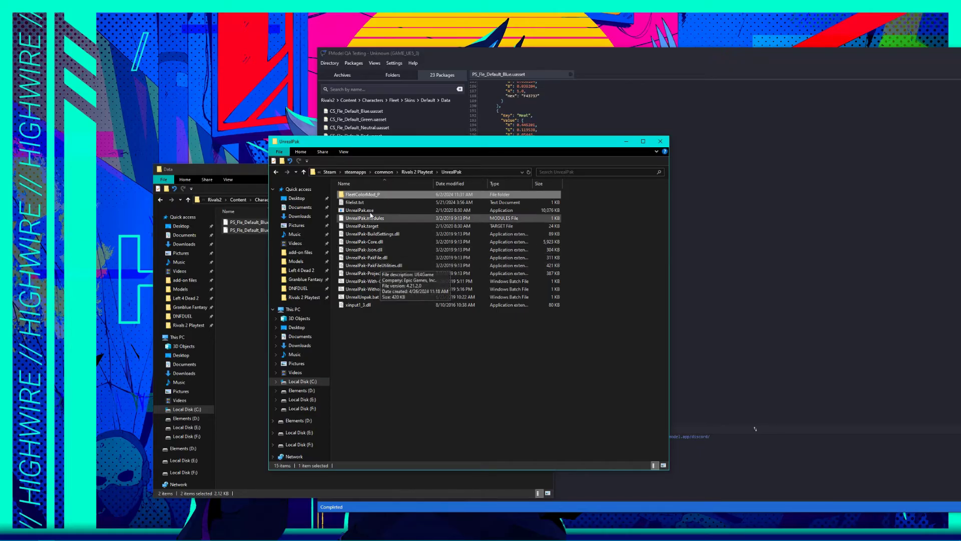
pyautogui.moveTo(365, 197); pyautogui.dragTo(407, 284)
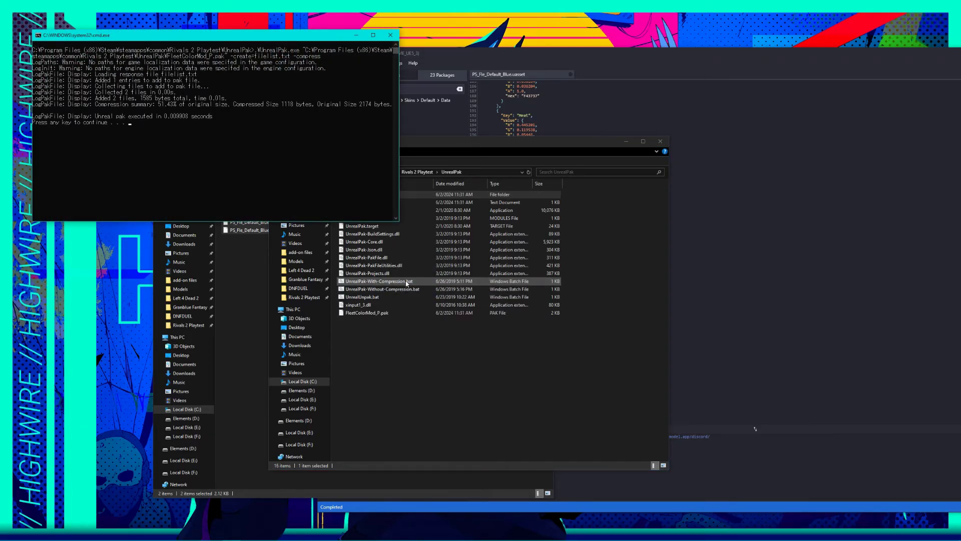
pyautogui.press('Return')
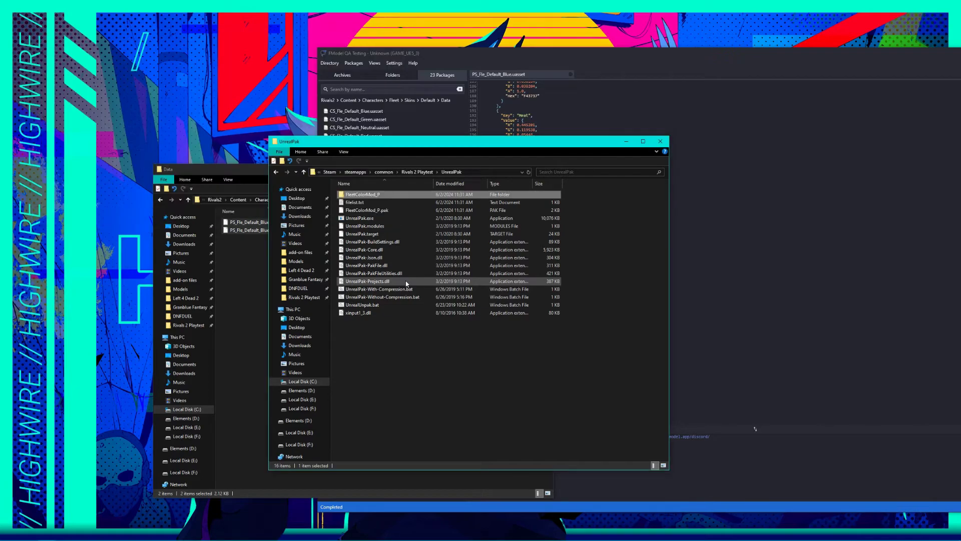
# Copy FleetColorMod_P.pak and open the Rivals2\Content\Paks folder of Rivals 2 Playtest.
pyautogui.click(365, 210)
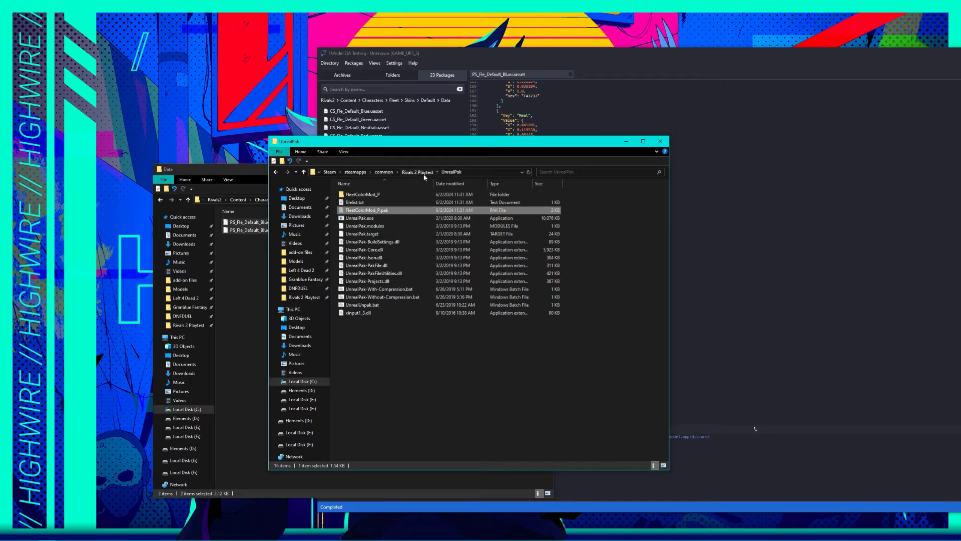
pyautogui.hotkey('alt', 'Up')
pyautogui.doubleClick(378, 202)
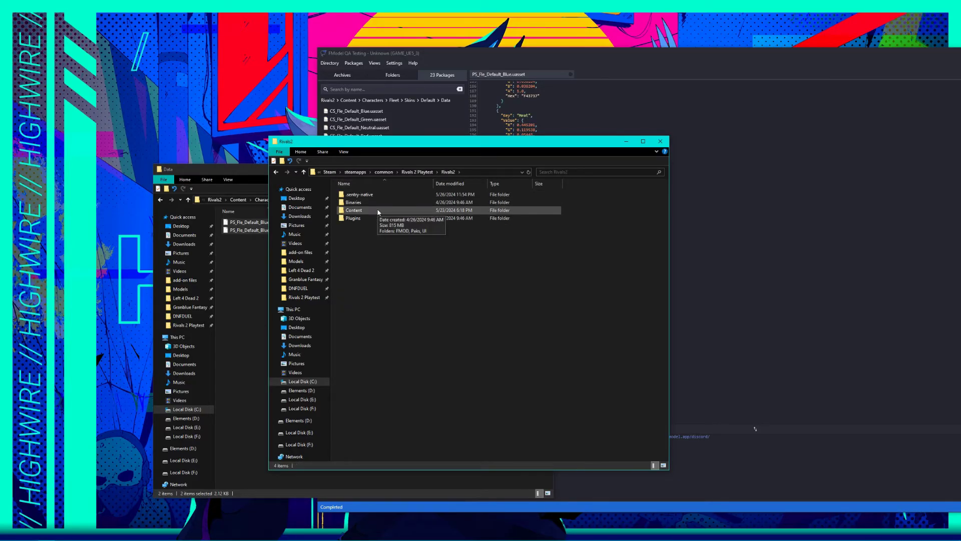
pyautogui.doubleClick(378, 211)
pyautogui.doubleClick(374, 203)
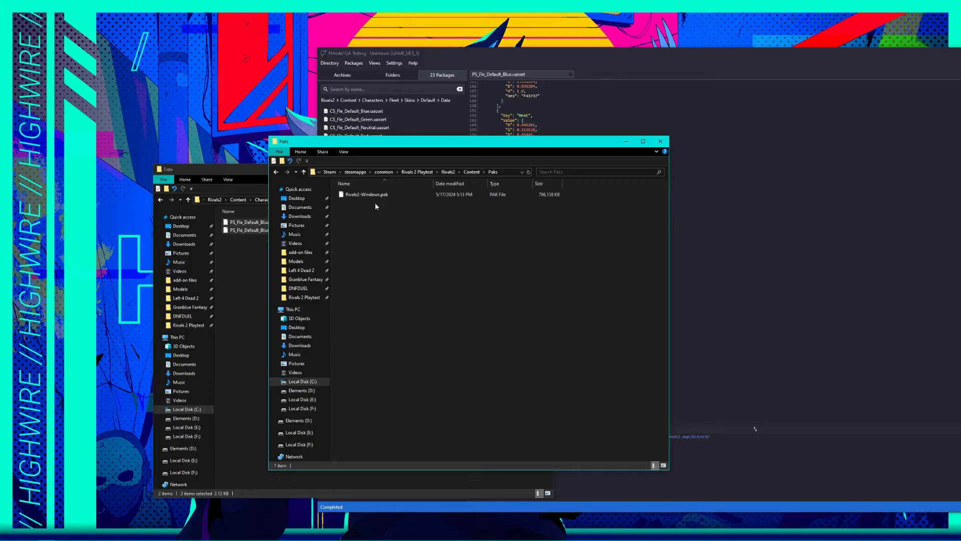
# Create a Mods folder in Paks and paste FleetColorMod_P.pak into it.
pyautogui.click(282, 161)
pyautogui.write('Mods')
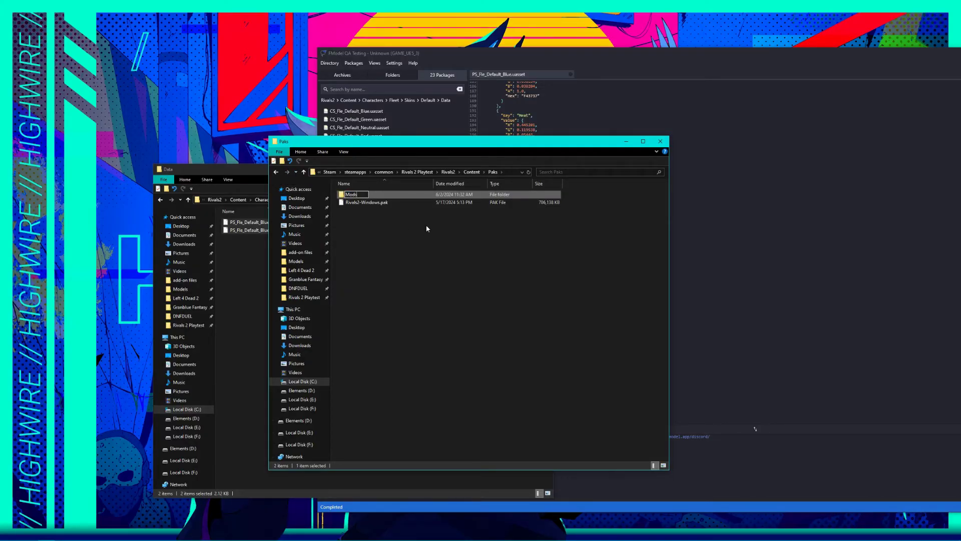
pyautogui.press('Return')
pyautogui.press('Return')
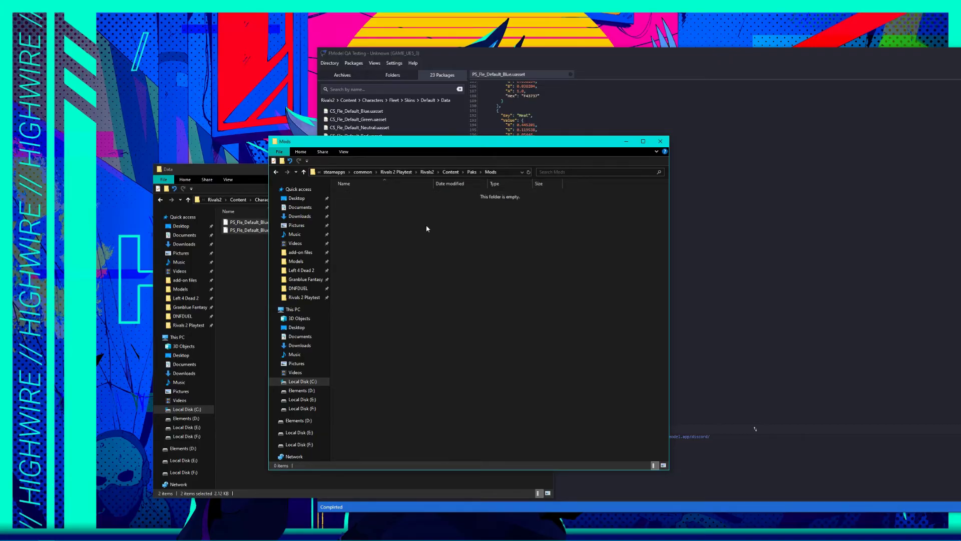
pyautogui.hotkey('ctrl', 'v')
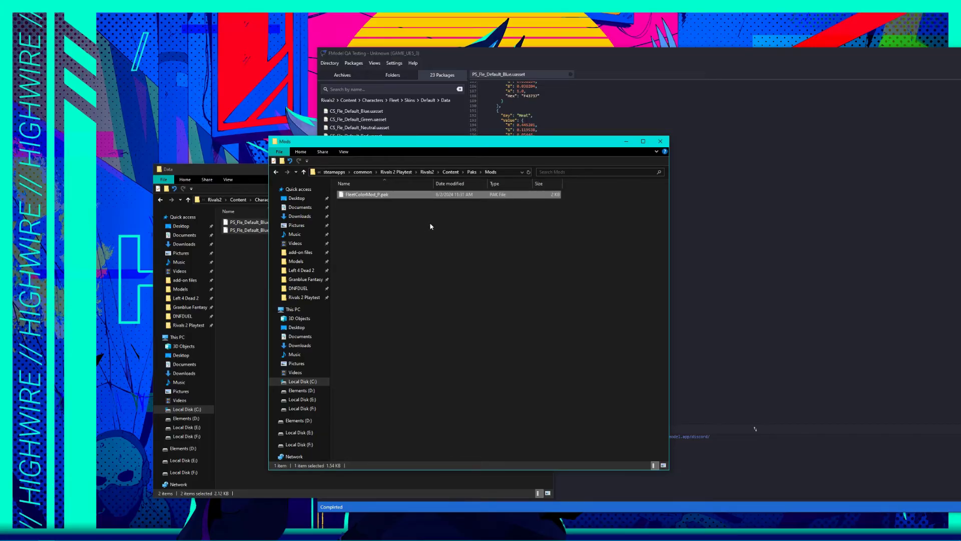
pyautogui.click(436, 226)
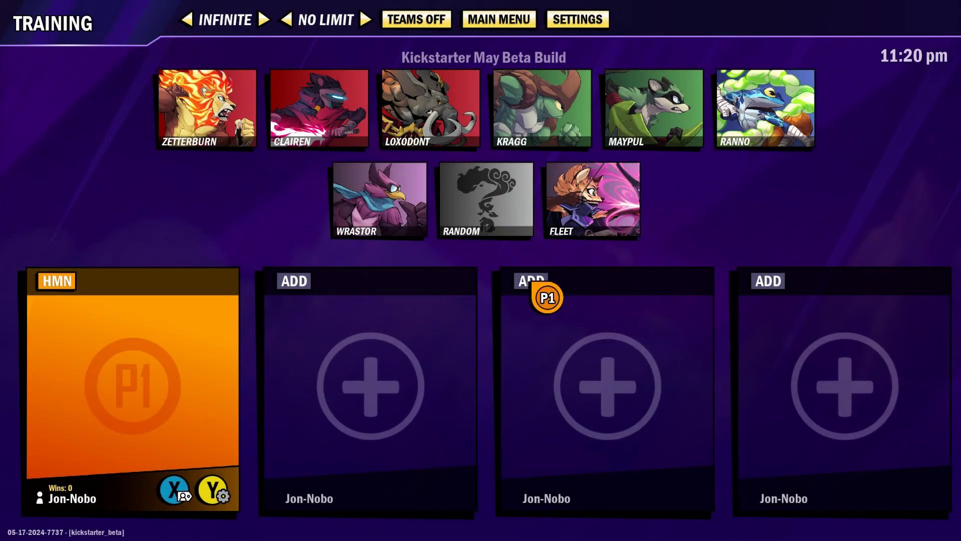
# In Rivals 2 training mode, pick Fleet with the blue default skin and start a match.
pyautogui.click(630, 252)
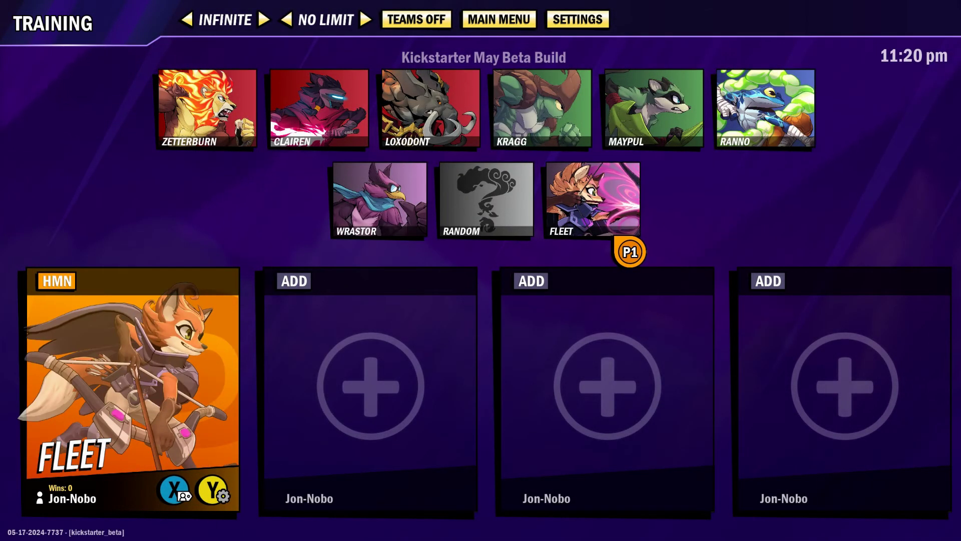
pyautogui.click(630, 252)
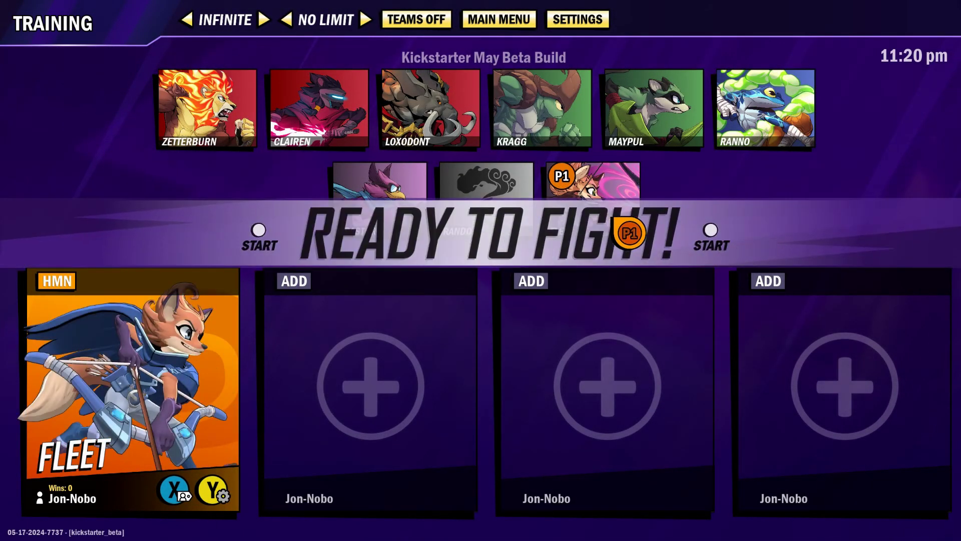
pyautogui.click(630, 233)
pyautogui.click(195, 146)
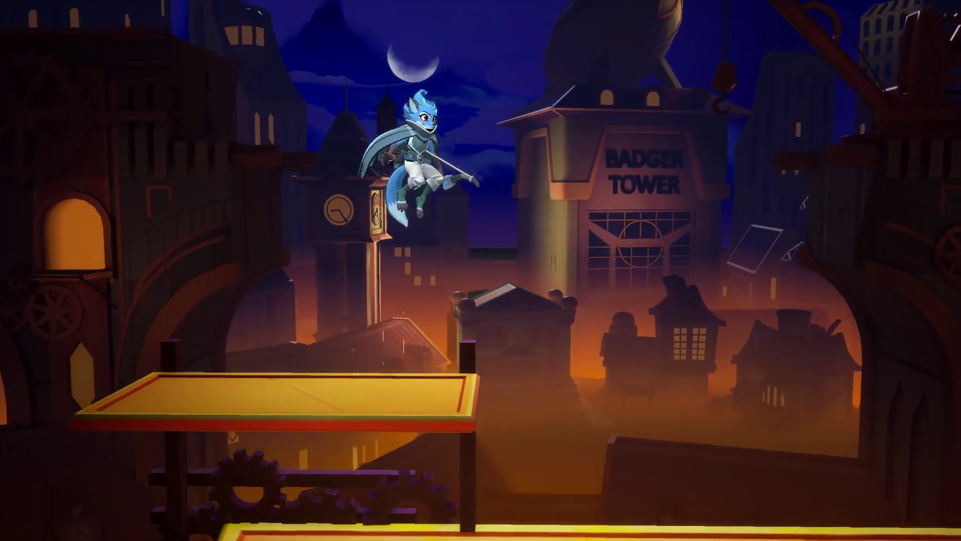
pyautogui.press('Up')
pyautogui.press('Right')
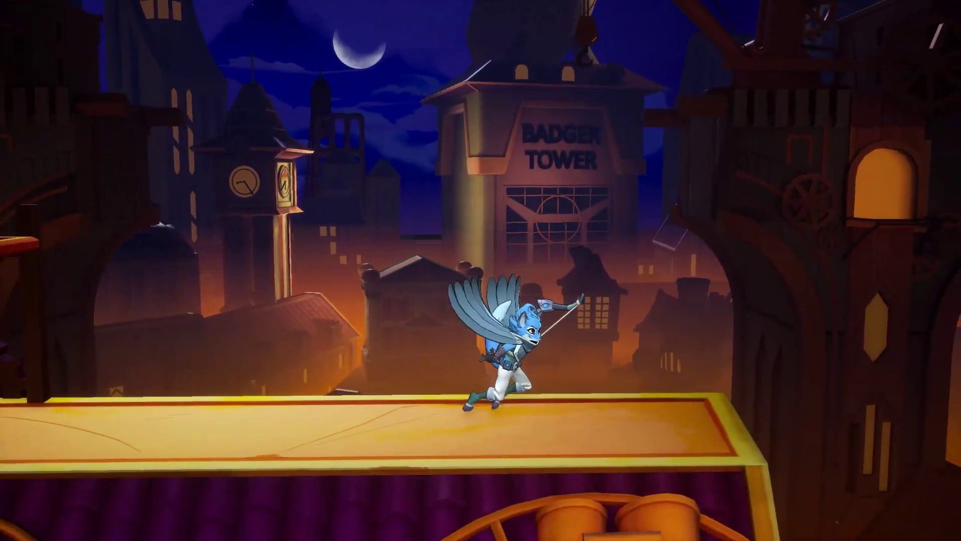
pyautogui.press('Right')
pyautogui.press('Down')
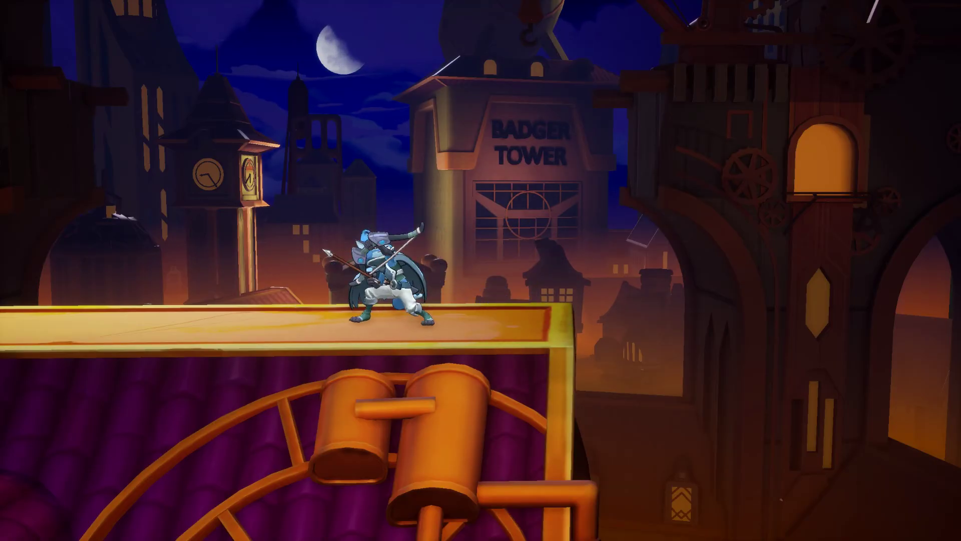
pyautogui.press('Right')
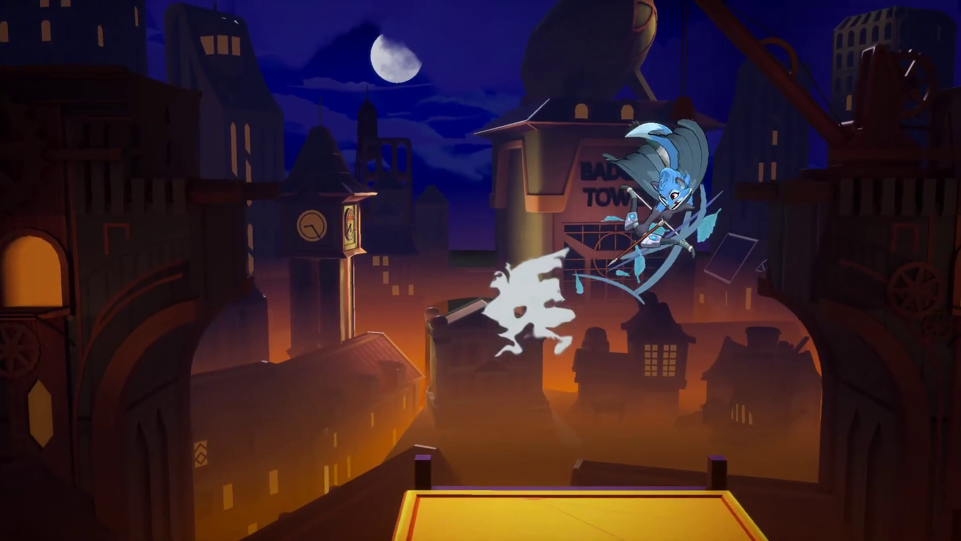
pyautogui.press('space')
pyautogui.press('j')
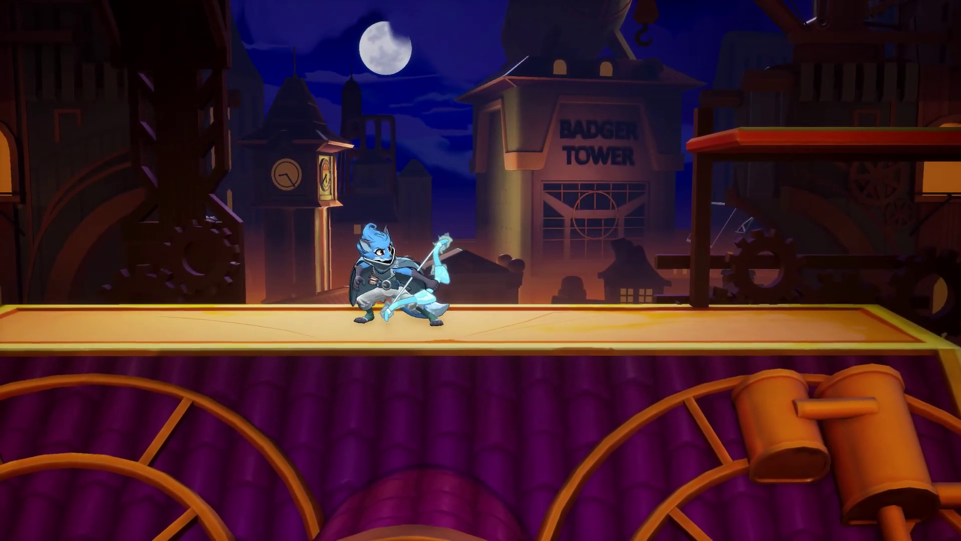
pyautogui.press('Right')
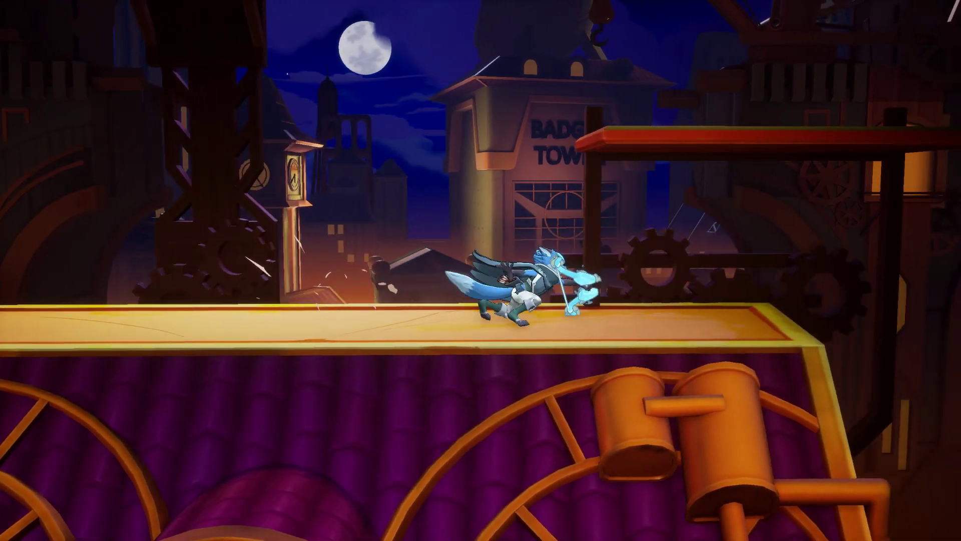
pyautogui.press('j')
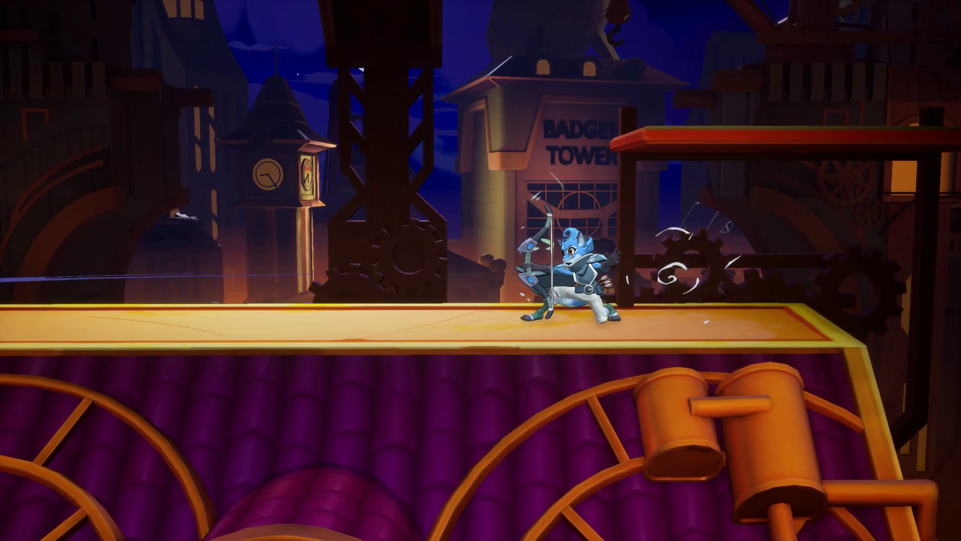
pyautogui.press('t')
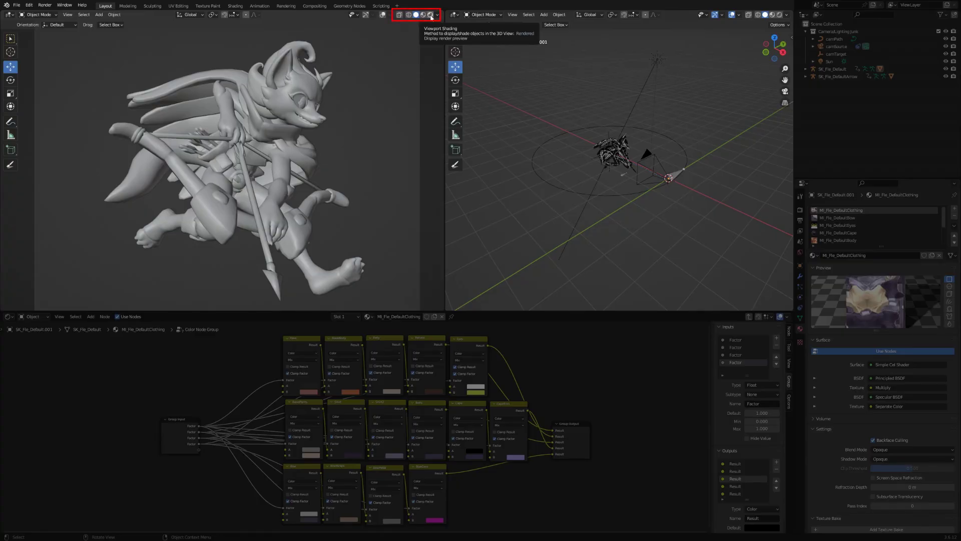
# In Blender, set the camera viewport showing Fleet to Rendered shading and view the nodes inside Color Node Group.
pyautogui.click(431, 16)
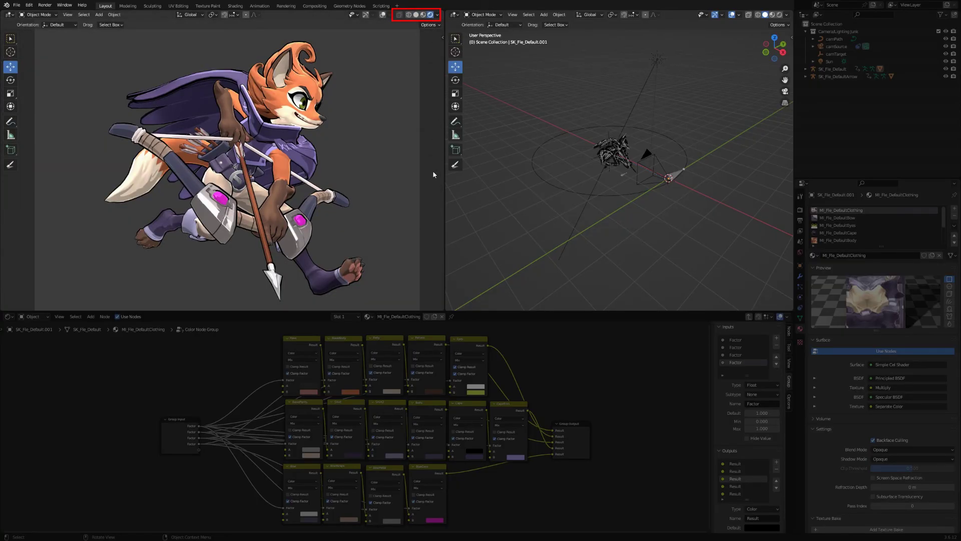
pyautogui.moveTo(630, 142); pyautogui.dragTo(621, 219)
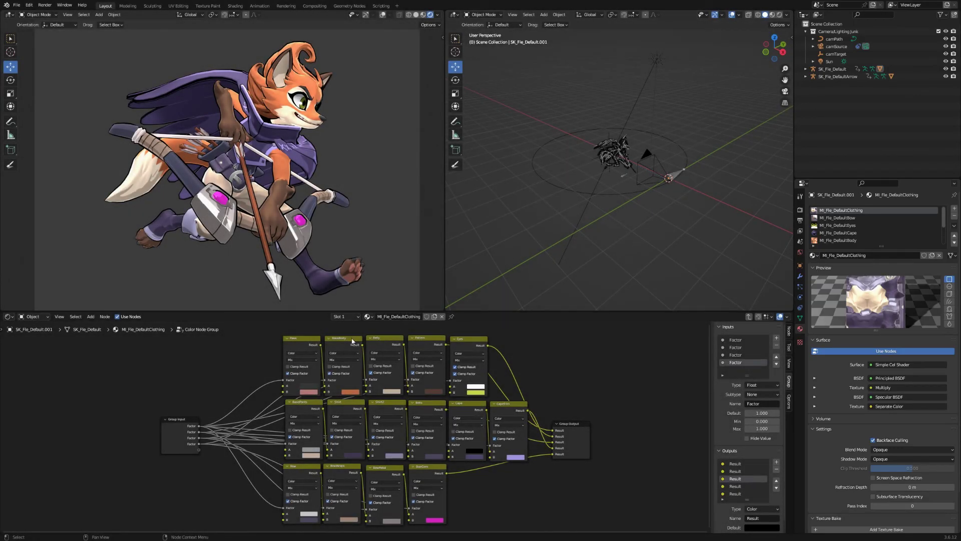
pyautogui.scroll(3, 323, 399)
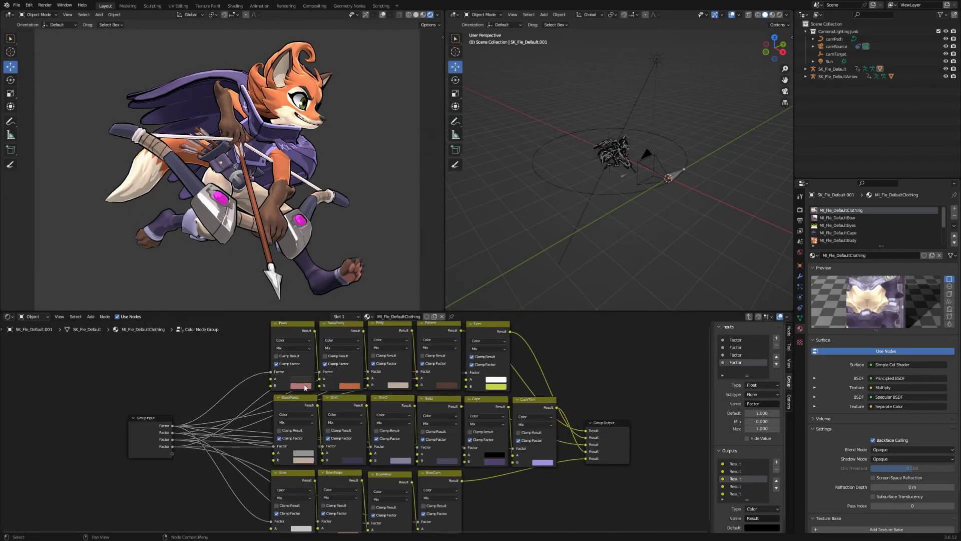
pyautogui.scroll(-5, 342, 410)
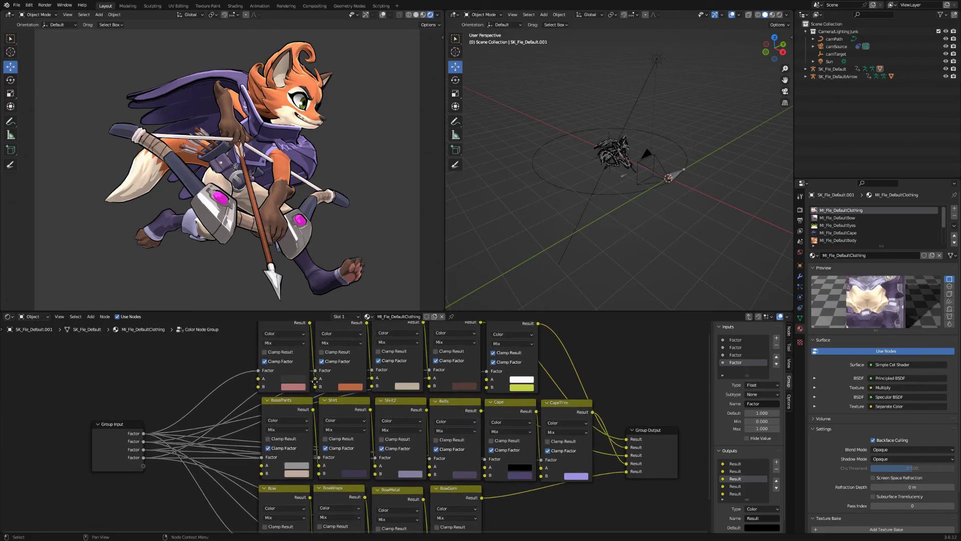
pyautogui.scroll(-2, 379, 414)
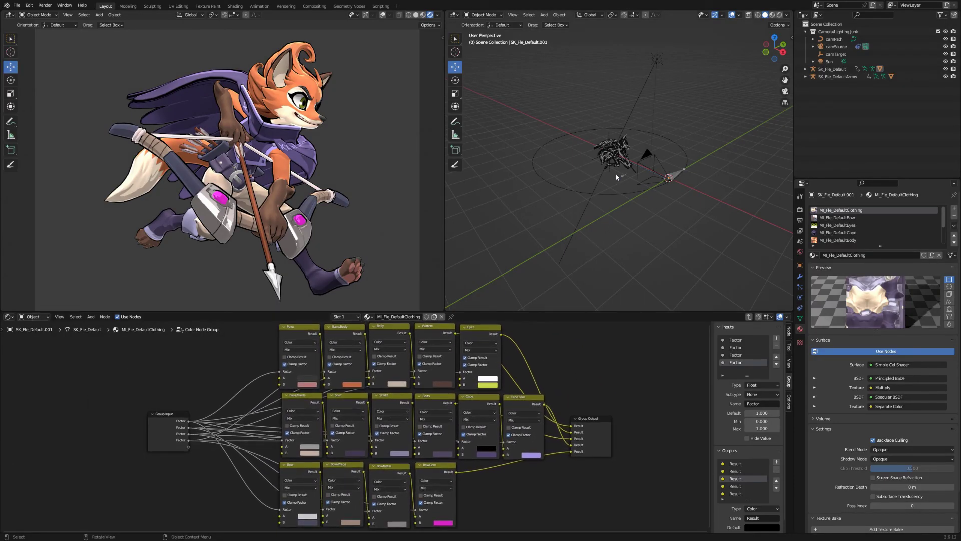
# Examine the SK_Fle_Default armature, the camSource camera and the Sun light in the scene, and clear the selection.
pyautogui.click(621, 154)
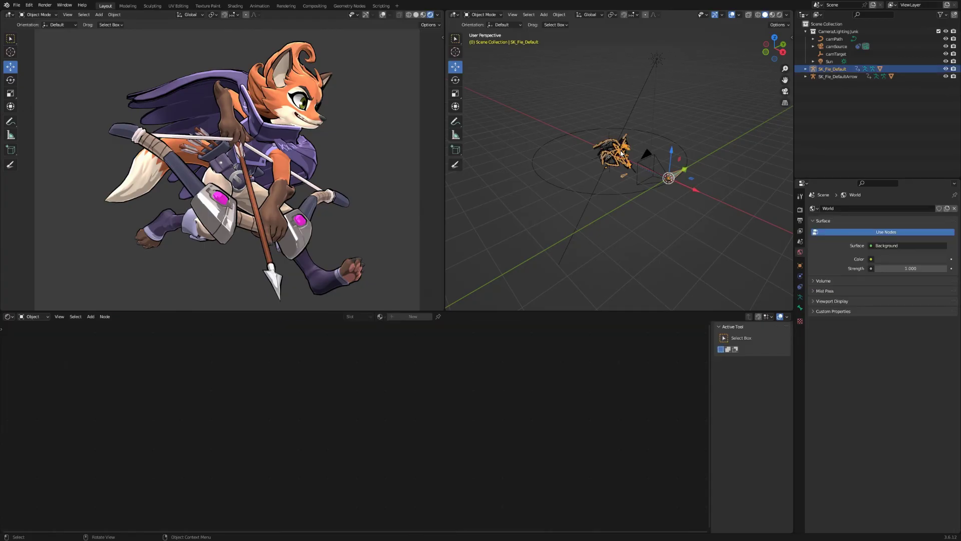
pyautogui.click(648, 155)
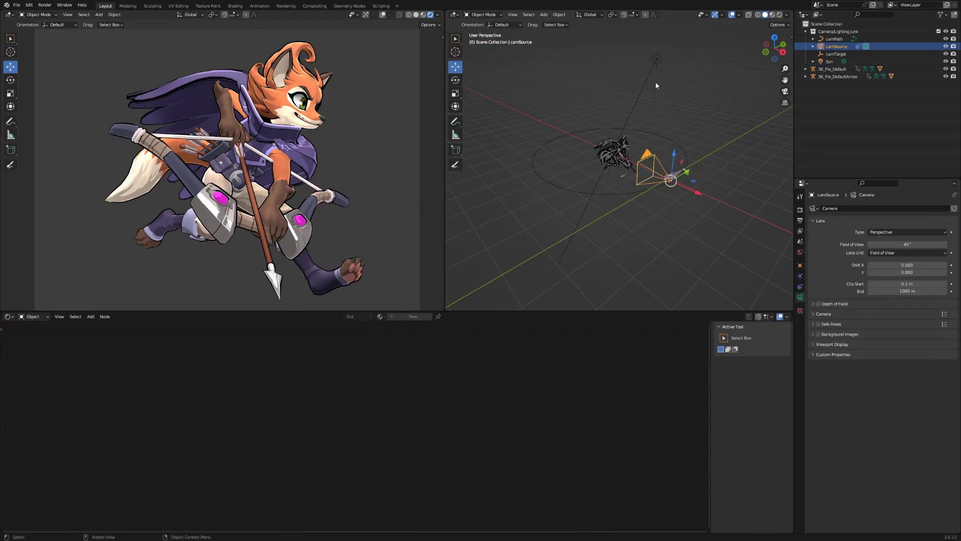
pyautogui.click(658, 61)
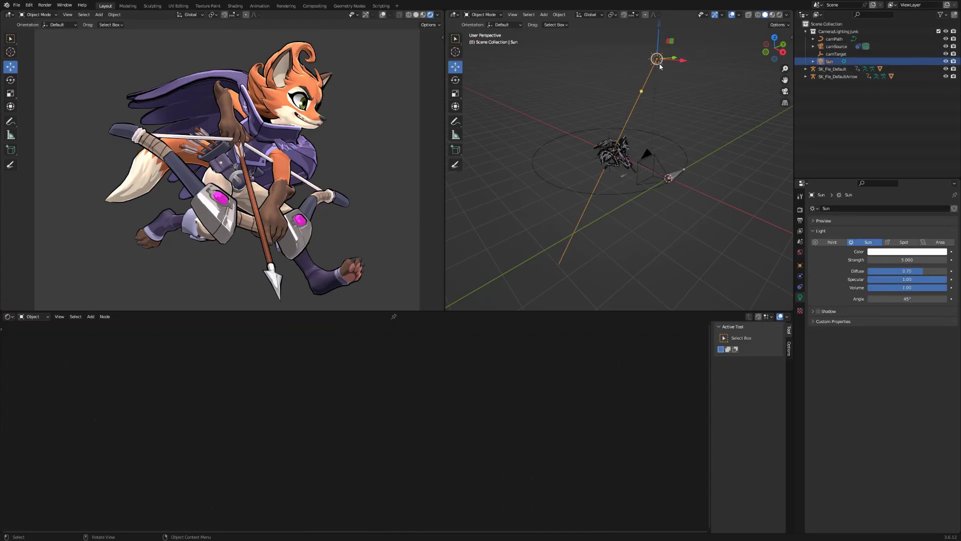
pyautogui.click(533, 135)
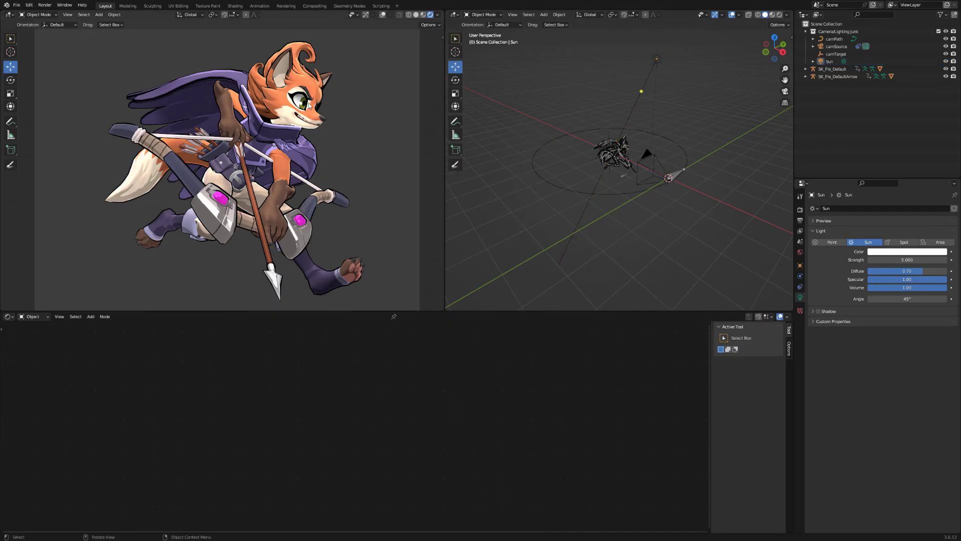
# Select Fleet's mesh and open the Color Node Group of the MI_Fle_DefaultClothing material for editing.
pyautogui.click(299, 89)
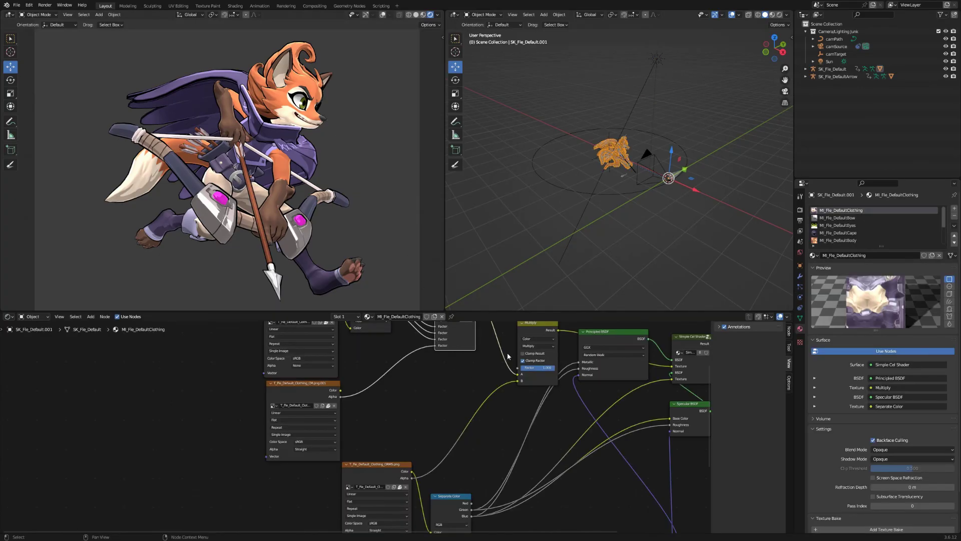
pyautogui.moveTo(492, 364); pyautogui.dragTo(463, 459)
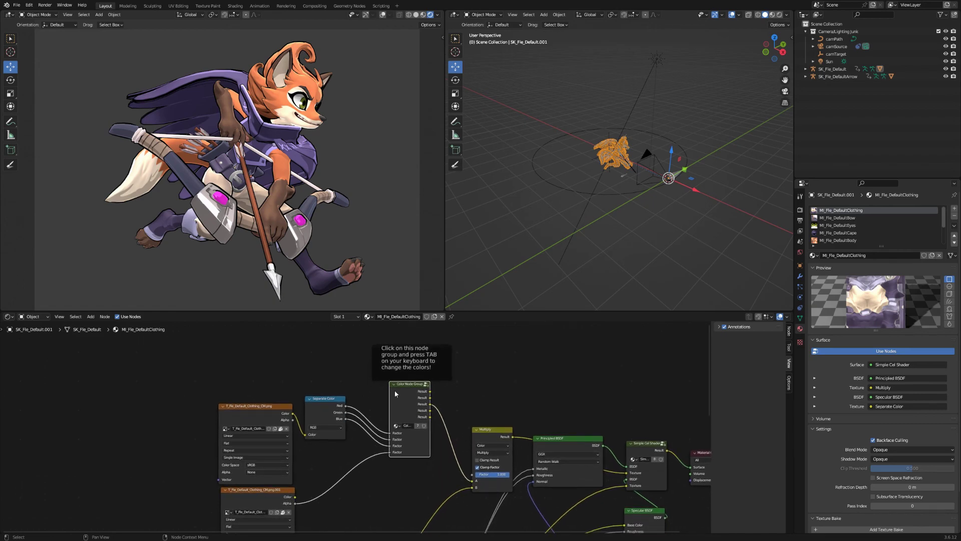
pyautogui.press('Tab')
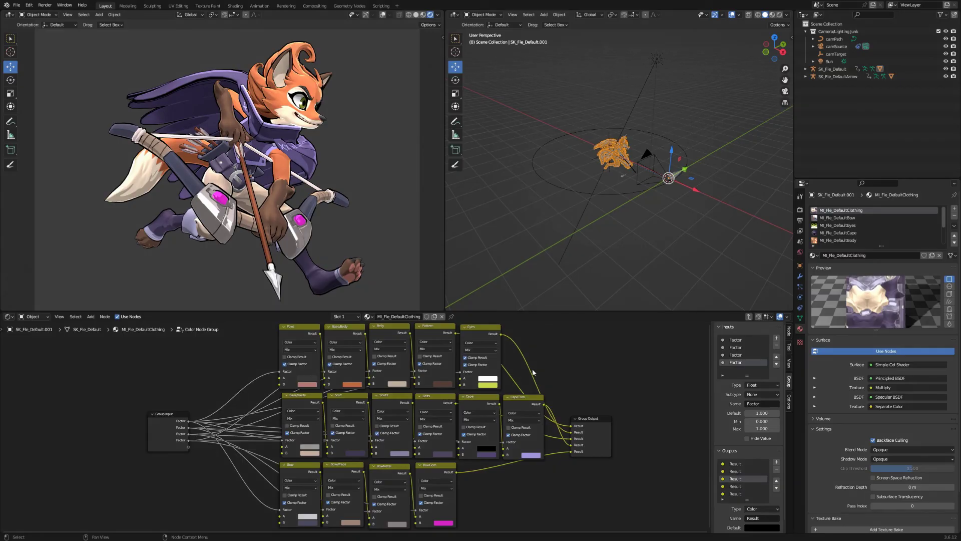
# Change the B color of the BaseBody node to green with a hue of about 0.279.
pyautogui.scroll(2, 350, 373)
pyautogui.moveTo(349, 366)
pyautogui.mouseDown()
pyautogui.moveTo(348, 407)
pyautogui.moveTo(369, 398)
pyautogui.moveTo(358, 381)
pyautogui.mouseUp()
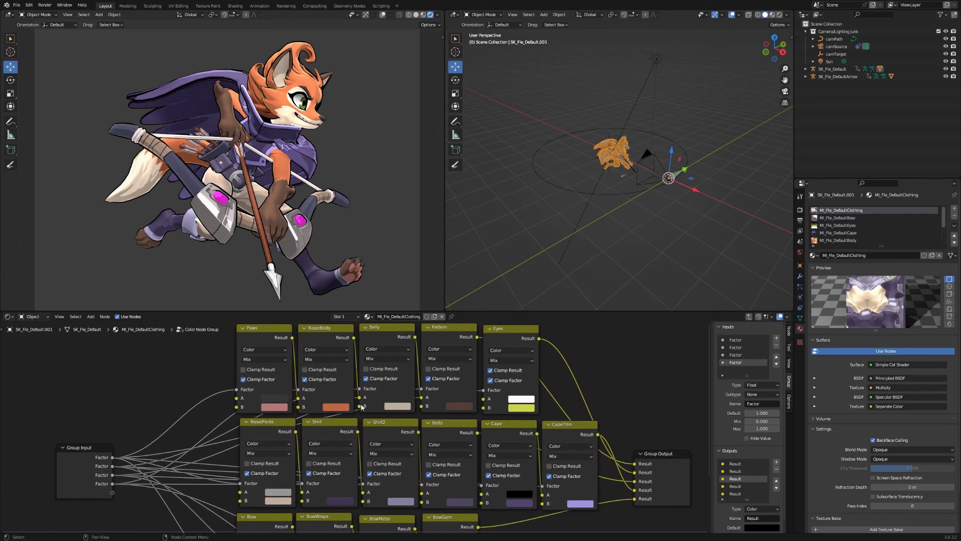
pyautogui.click(335, 407)
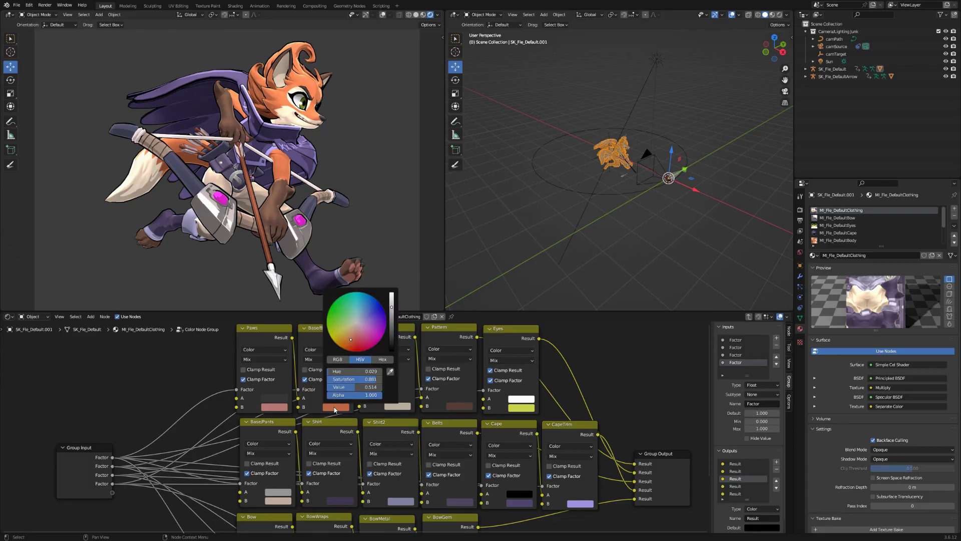
pyautogui.click(355, 340)
pyautogui.moveTo(355, 340)
pyautogui.mouseDown()
pyautogui.moveTo(335, 334)
pyautogui.moveTo(335, 308)
pyautogui.moveTo(353, 297)
pyautogui.moveTo(378, 307)
pyautogui.moveTo(384, 320)
pyautogui.moveTo(372, 339)
pyautogui.moveTo(351, 335)
pyautogui.moveTo(343, 319)
pyautogui.mouseUp()
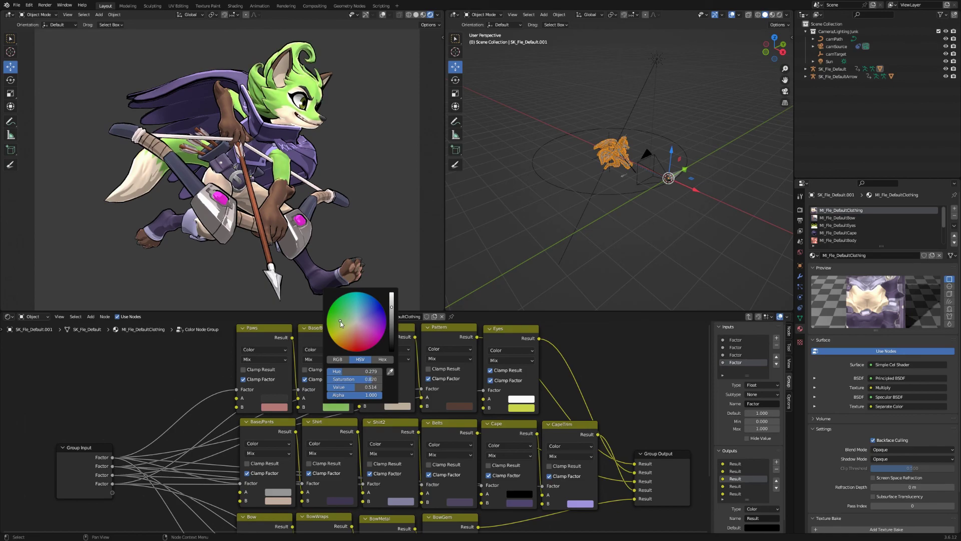
pyautogui.click(399, 406)
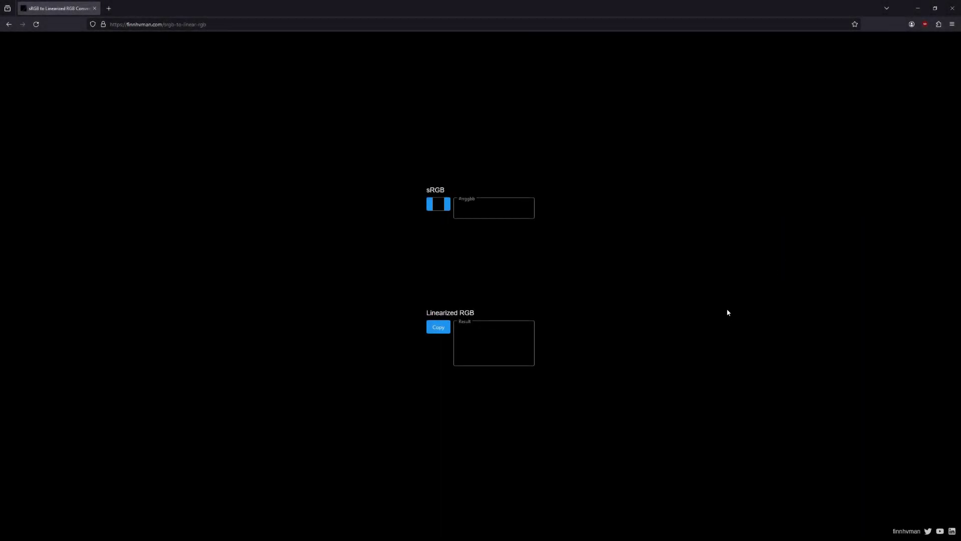
# Switch to the finnhvman.com sRGB-to-linear-RGB converter in the browser, convert hex color 7ac2e0 and copy the linearized values.
pyautogui.click(475, 209)
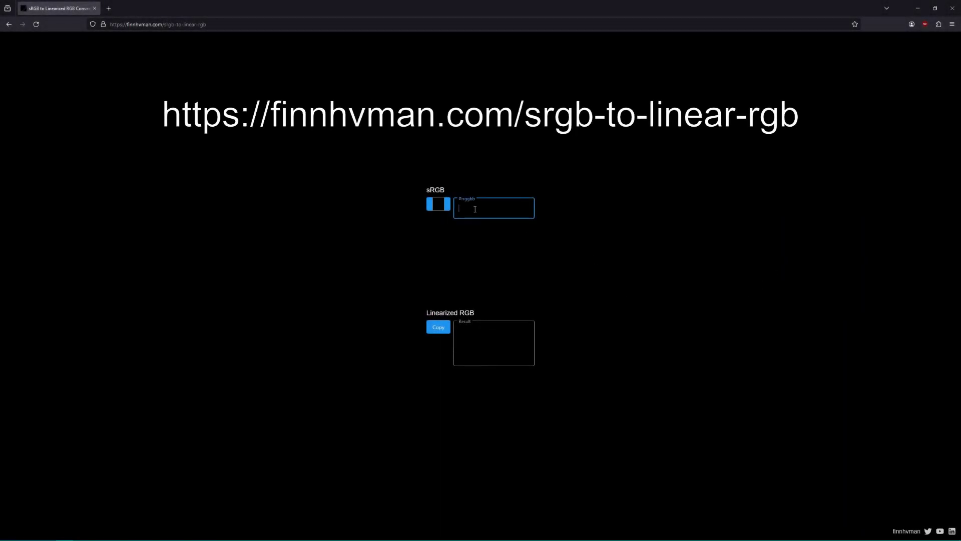
pyautogui.write('7ac2e0')
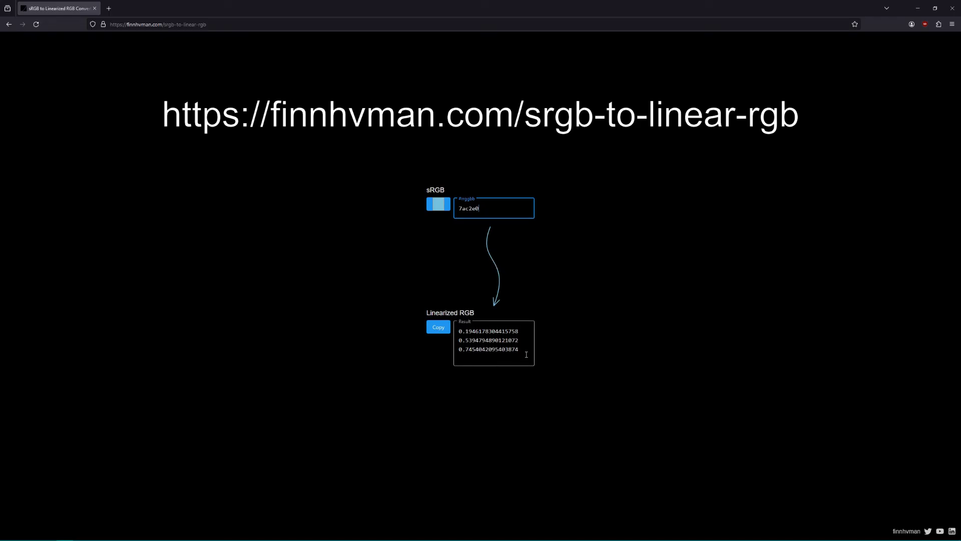
pyautogui.click(438, 327)
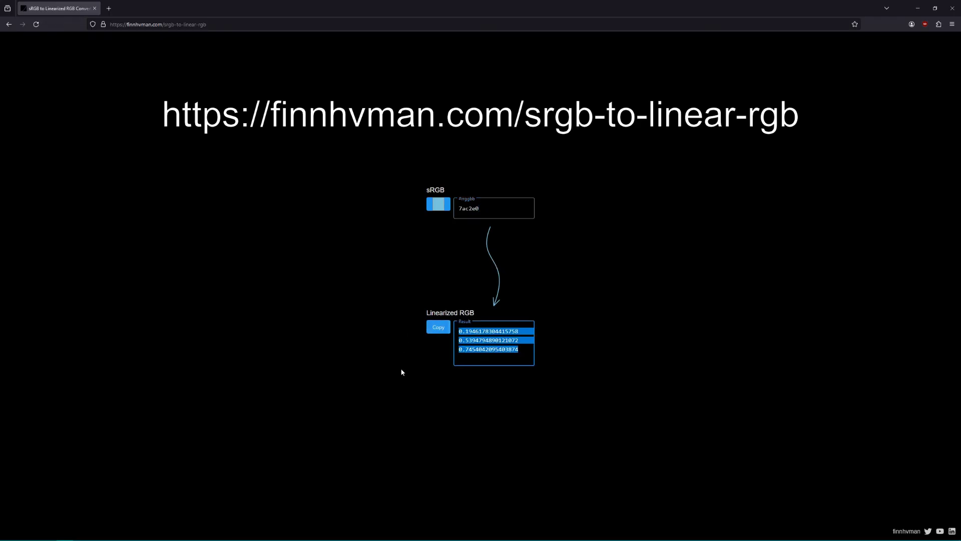
pyautogui.click(427, 414)
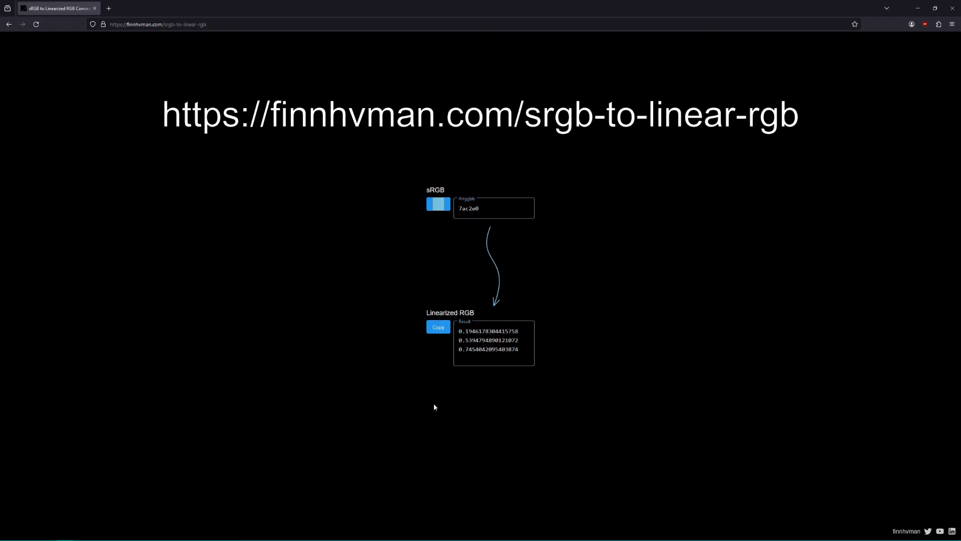